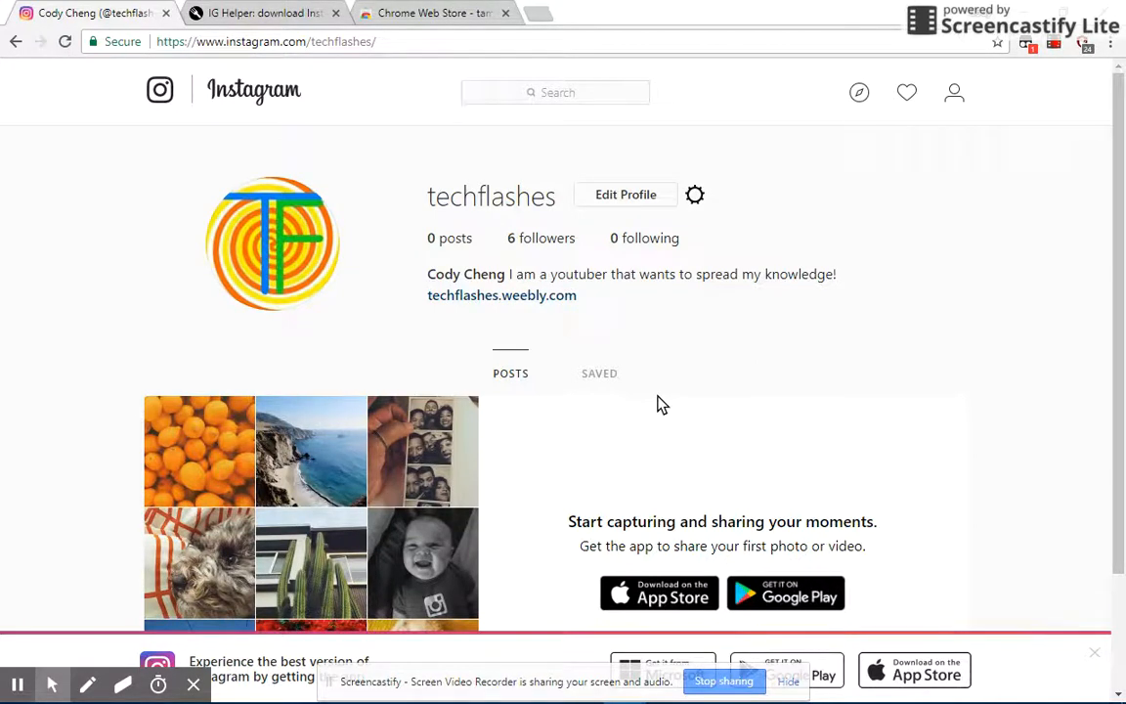
Search Instagram for joke.now and open the matching profile
{"action": "left_click", "coordinate": [596, 103]}
{"action": "type", "text": "jo"}
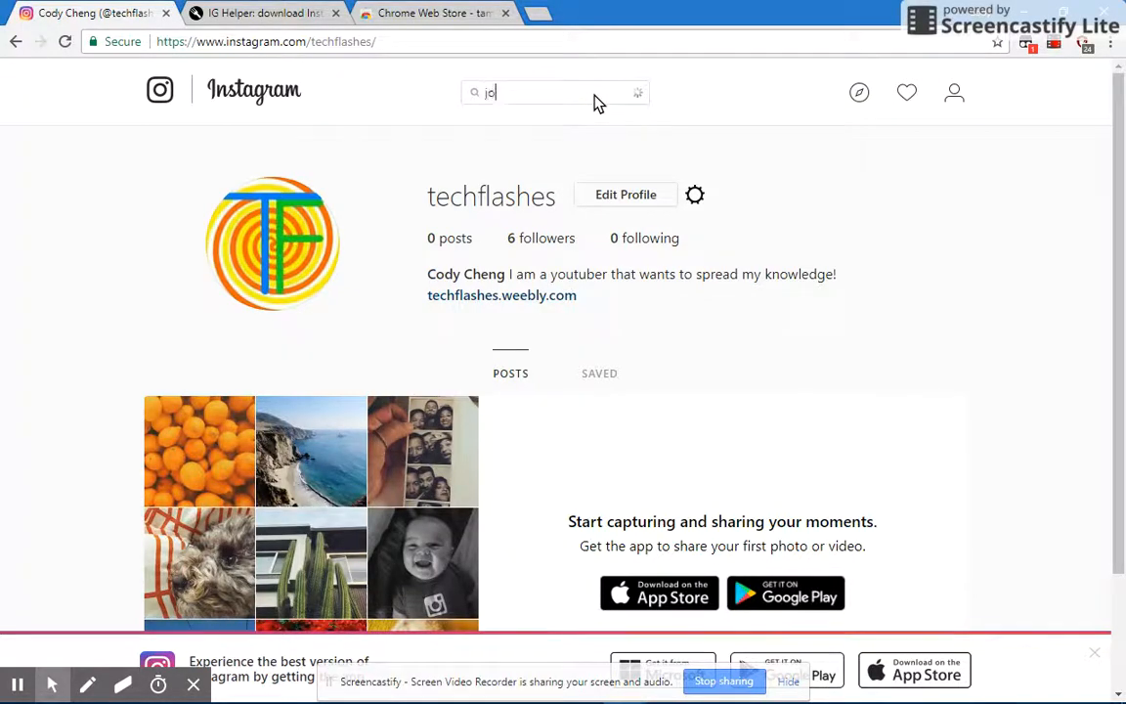
{"action": "type", "text": "ke.now"}
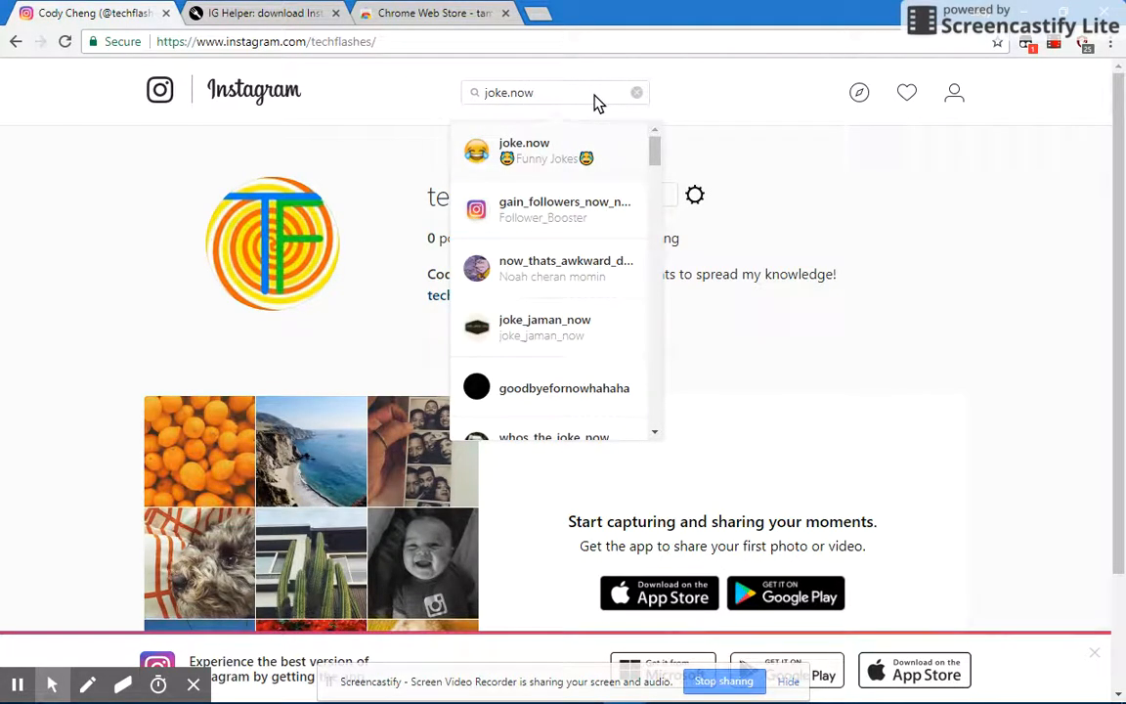
{"action": "left_click", "coordinate": [566, 153]}
Open the cotton candy competition video post from the joke.now profile's grid
{"action": "scroll", "coordinate": [1123, 161], "scroll_direction": "down", "scroll_amount": 10}
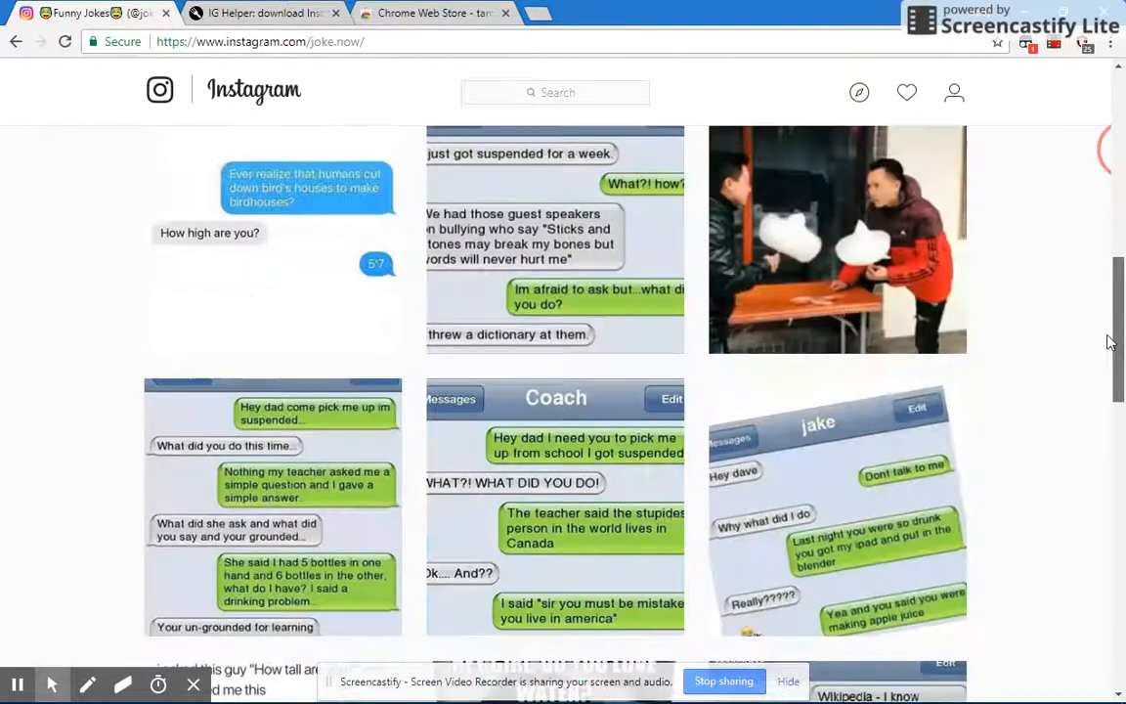
{"action": "scroll", "coordinate": [870, 349], "scroll_direction": "up", "scroll_amount": 1}
{"action": "left_click", "coordinate": [870, 348]}
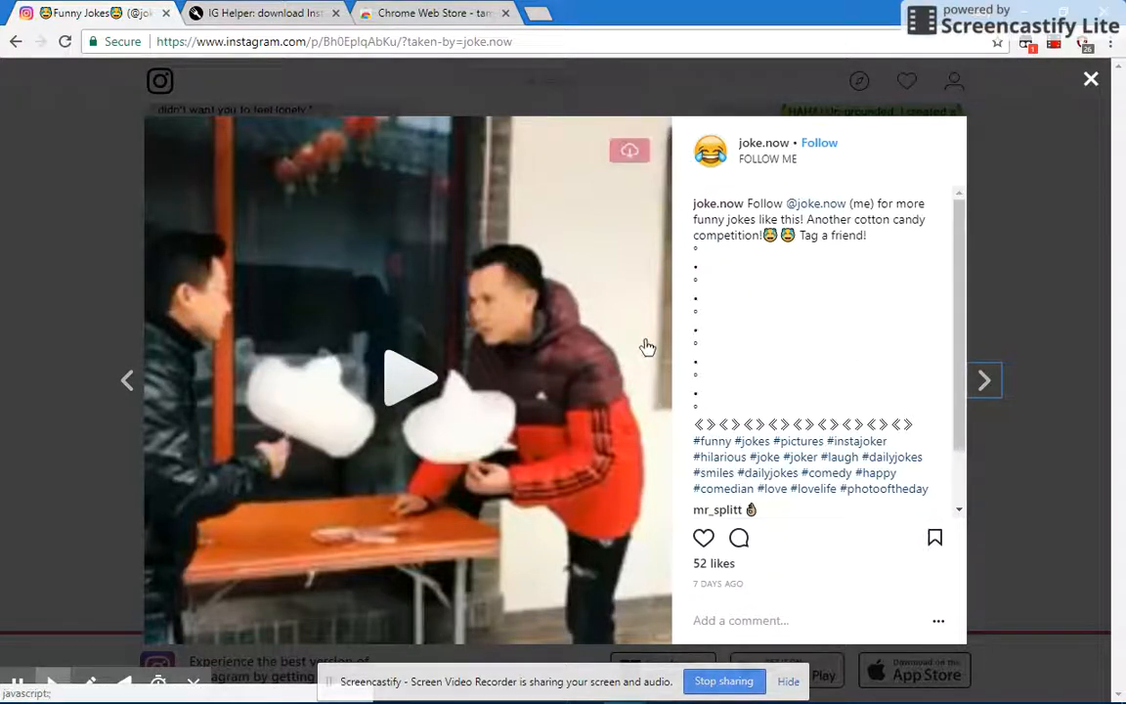
Inspect the video post's HTML, expand the nested containers down to the video element, and copy its .mp4 source URL
{"action": "right_click", "coordinate": [505, 364]}
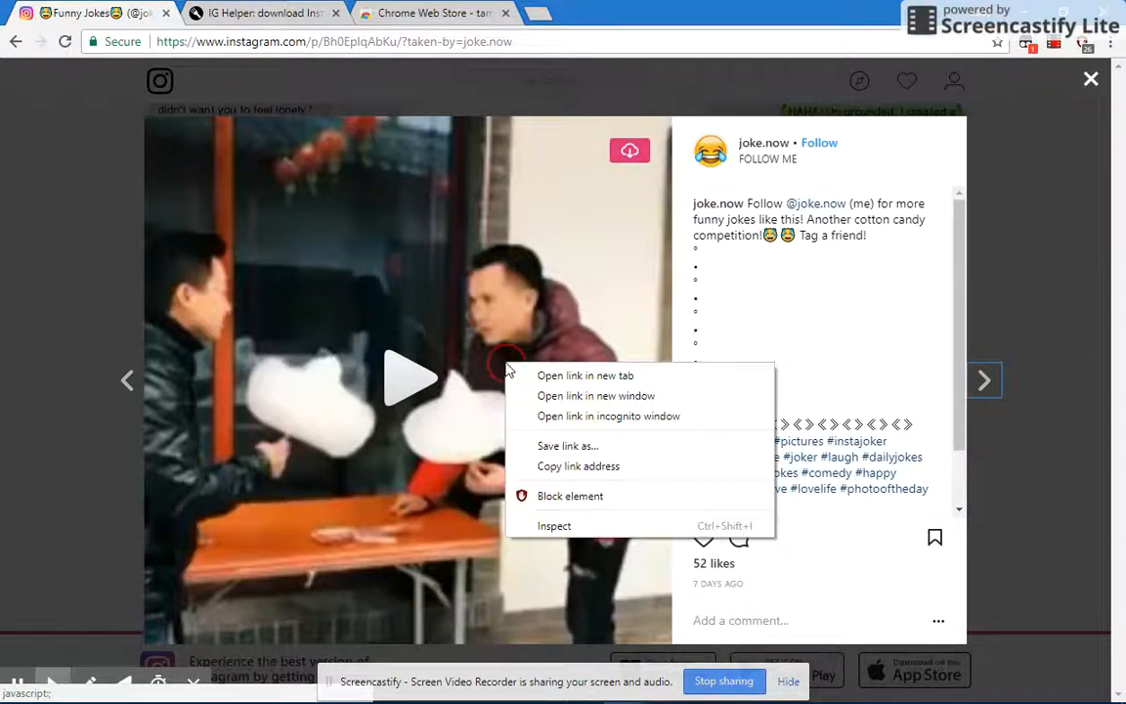
{"action": "left_click", "coordinate": [589, 528]}
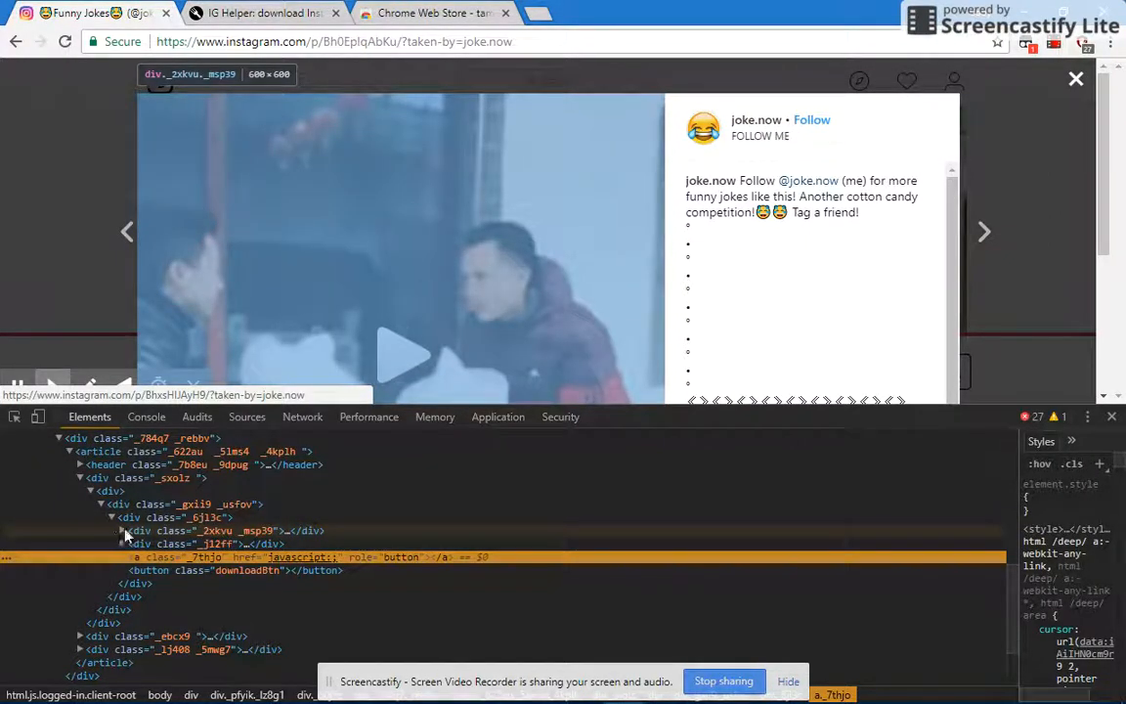
{"action": "left_click", "coordinate": [123, 530]}
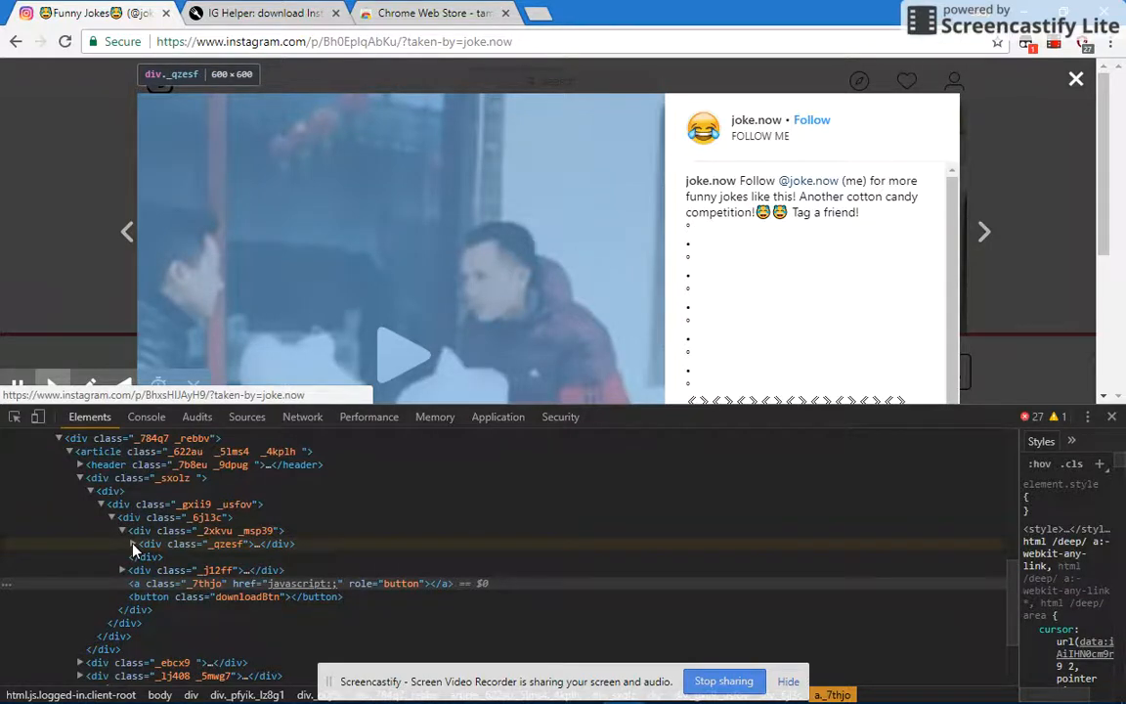
{"action": "left_click", "coordinate": [132, 545]}
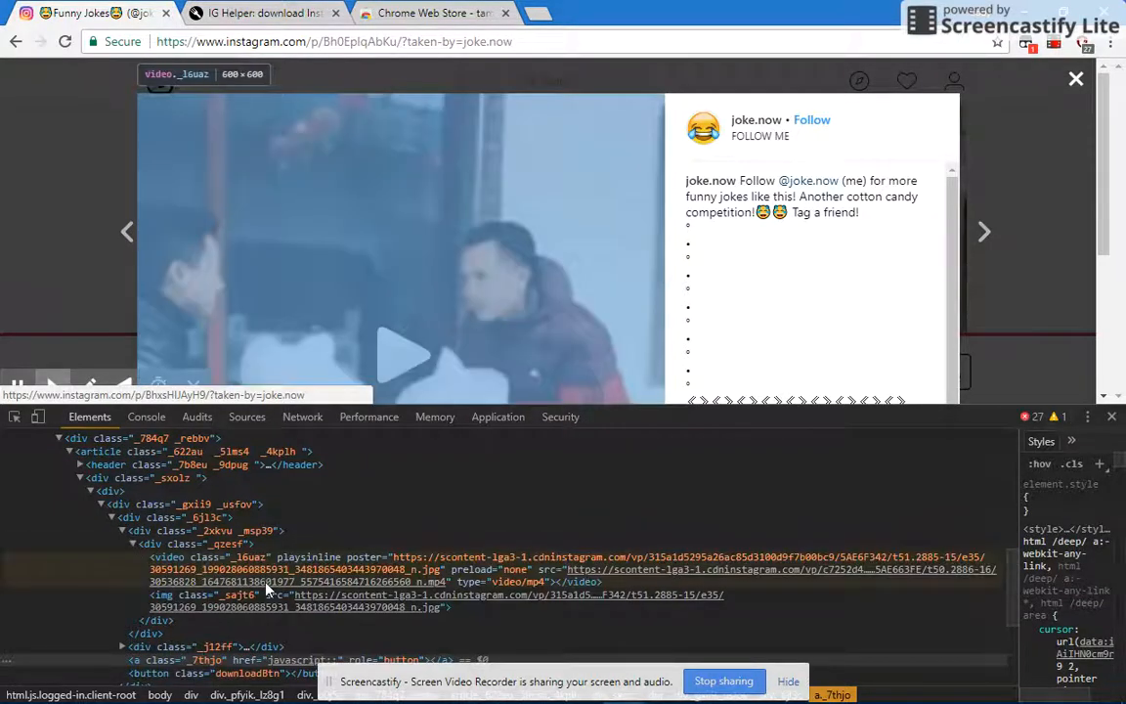
{"action": "double_click", "coordinate": [649, 578]}
{"action": "key", "text": "ctrl+c"}
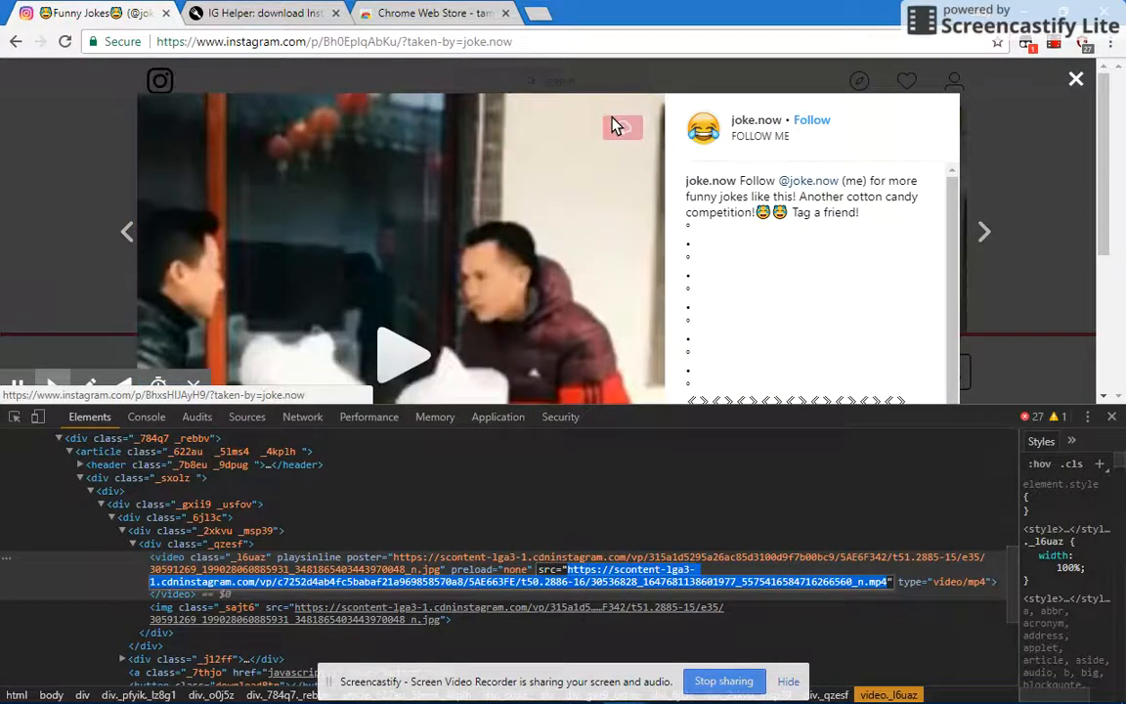
Open the copied .mp4 URL in a new browser tab and bring up the video's playback and download controls
{"action": "left_click", "coordinate": [536, 12]}
{"action": "key", "text": "ctrl+v"}
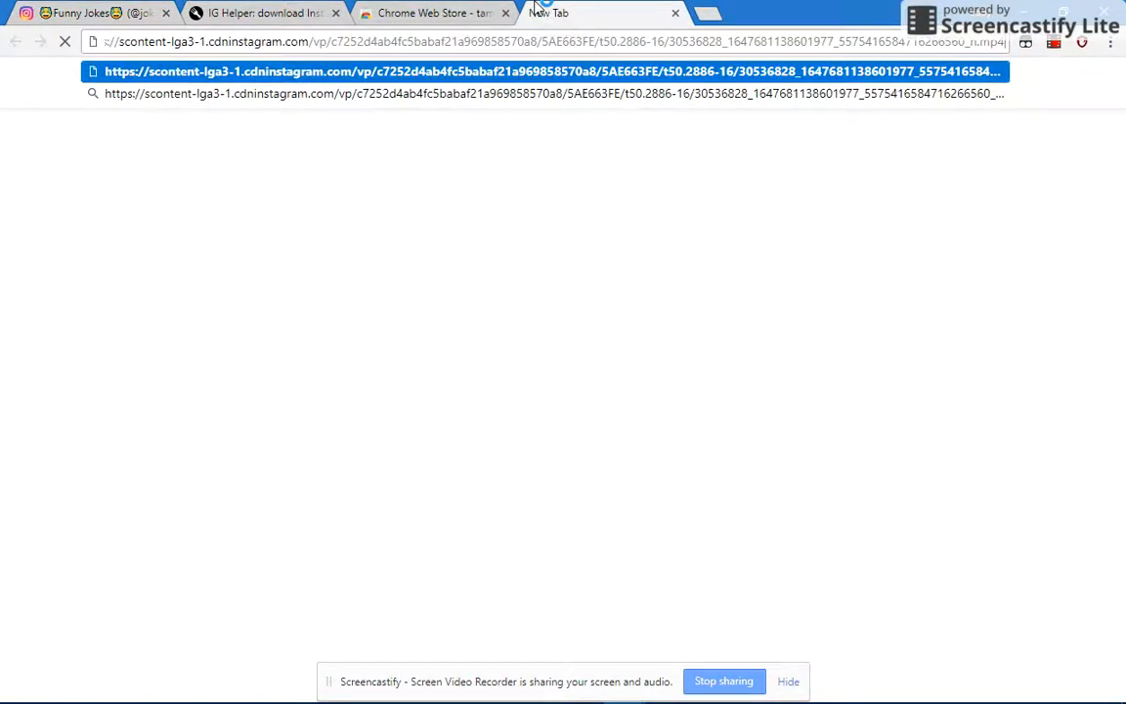
{"action": "key", "text": "Return"}
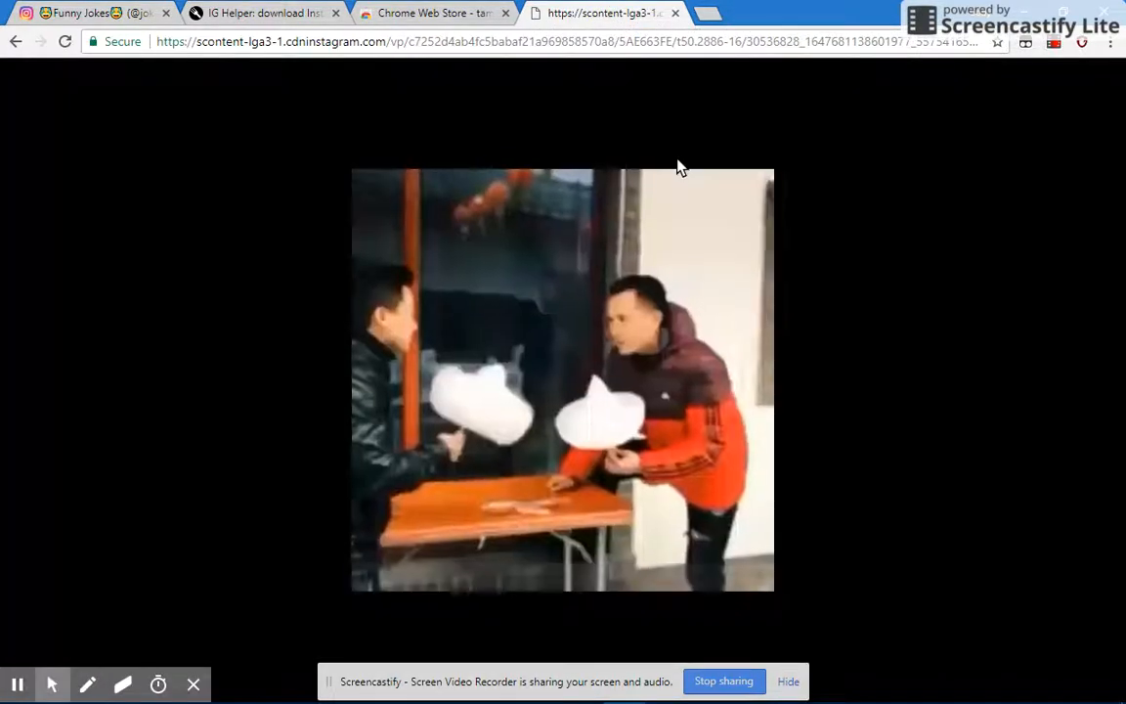
{"action": "mouse_move", "coordinate": [593, 427]}
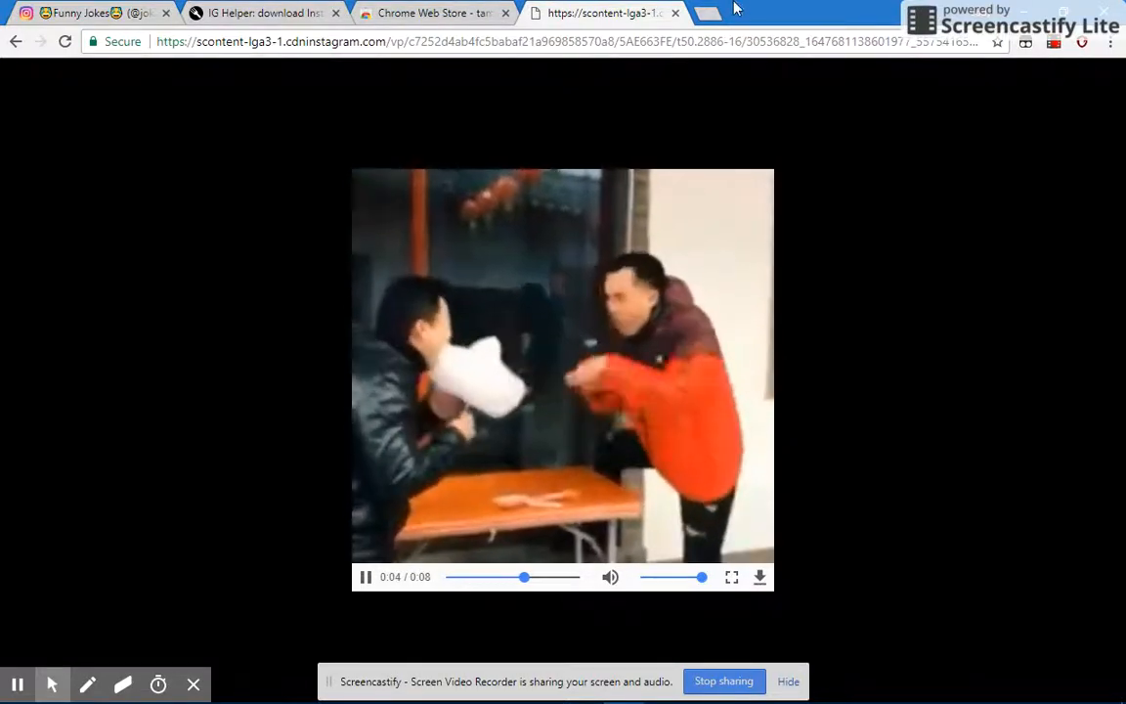
Close the video's tab and the developer tools on the Instagram post
{"action": "left_click", "coordinate": [675, 14]}
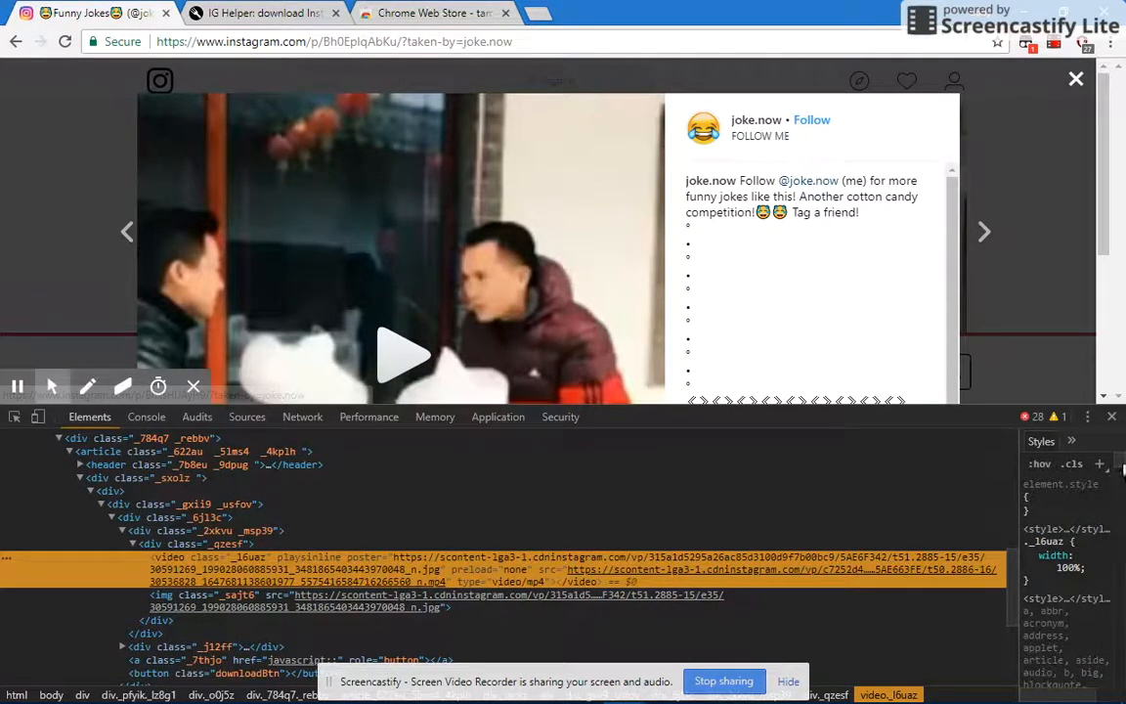
{"action": "left_click", "coordinate": [1111, 416]}
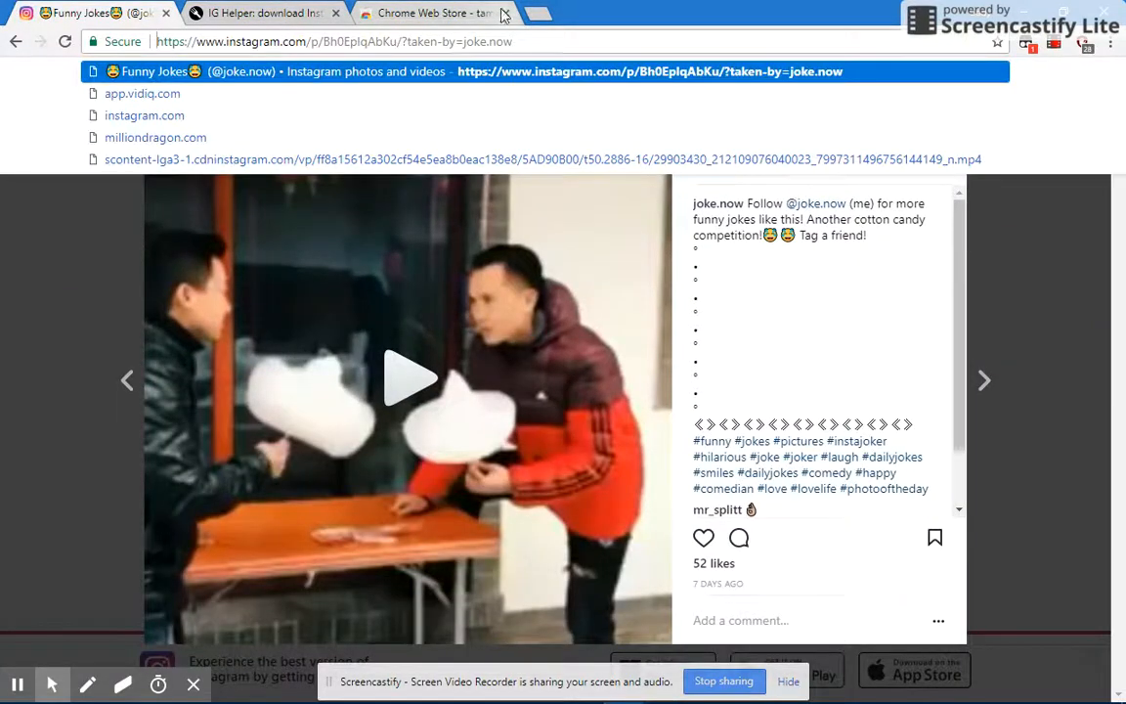
{"action": "left_click", "coordinate": [483, 337]}
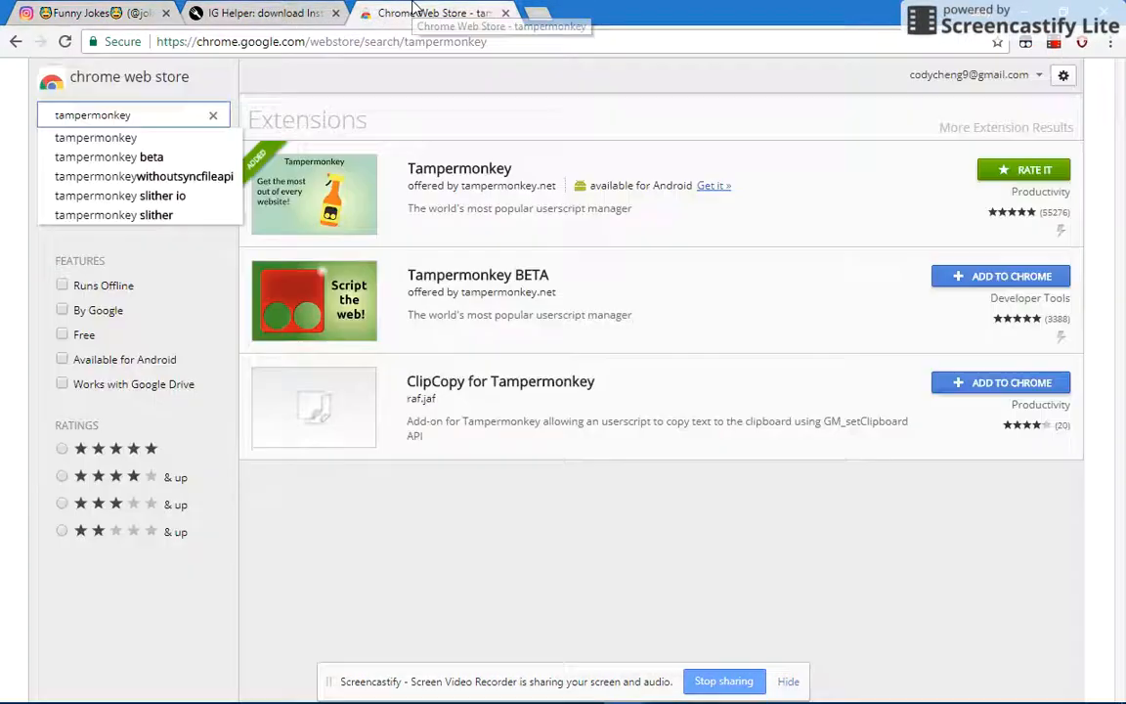
View the Tampermonkey extension's details from the Chrome Web Store search results for tampermonkey, and close that store page
{"action": "left_click", "coordinate": [414, 12]}
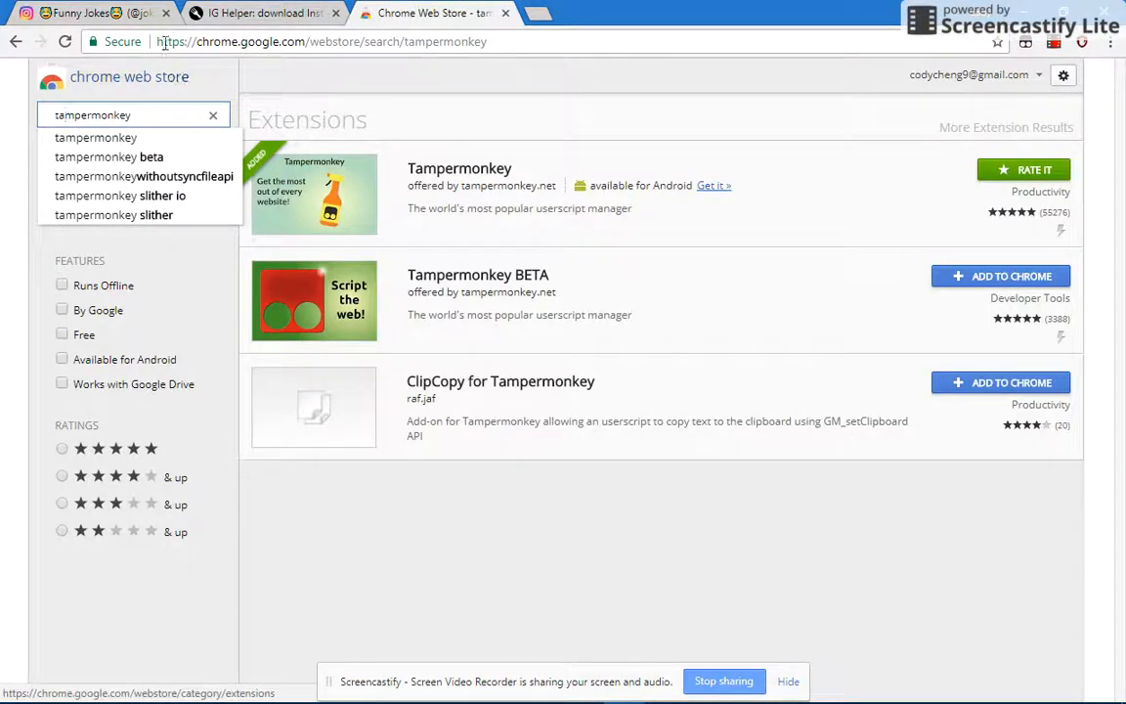
{"action": "left_click_drag", "start_coordinate": [154, 41], "coordinate": [536, 39]}
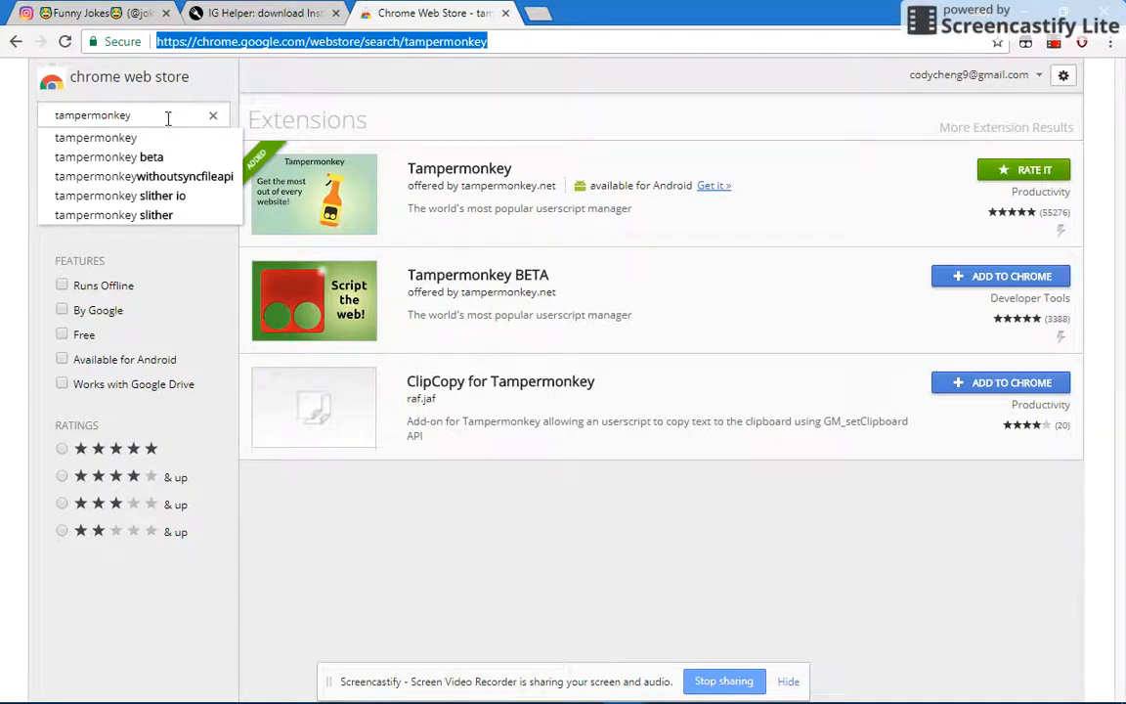
{"action": "left_click_drag", "start_coordinate": [168, 118], "coordinate": [48, 116]}
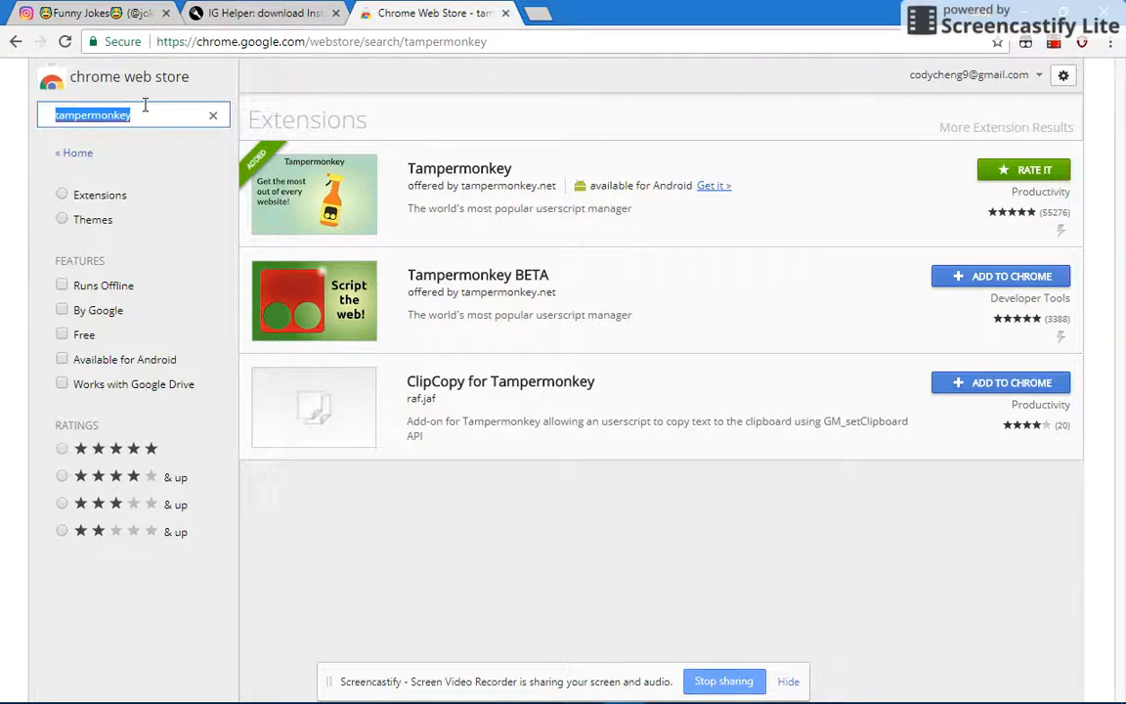
{"action": "left_click_drag", "start_coordinate": [129, 118], "coordinate": [90, 121]}
{"action": "left_click", "coordinate": [141, 116]}
{"action": "left_click", "coordinate": [351, 95]}
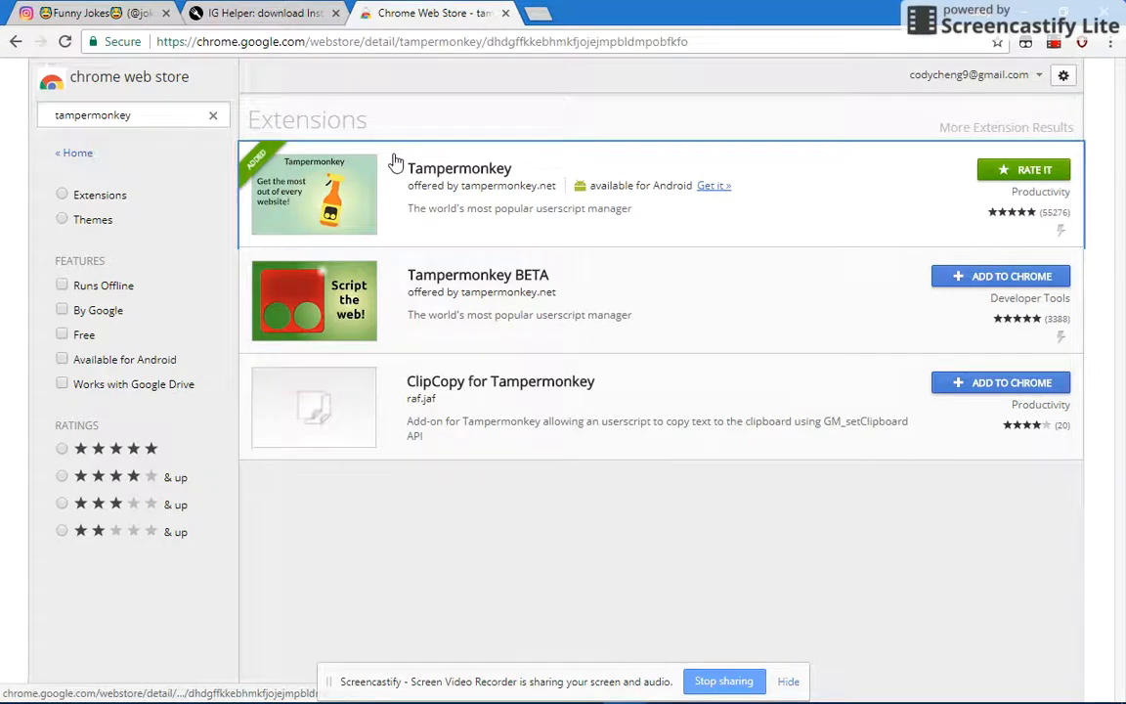
{"action": "left_click", "coordinate": [391, 164]}
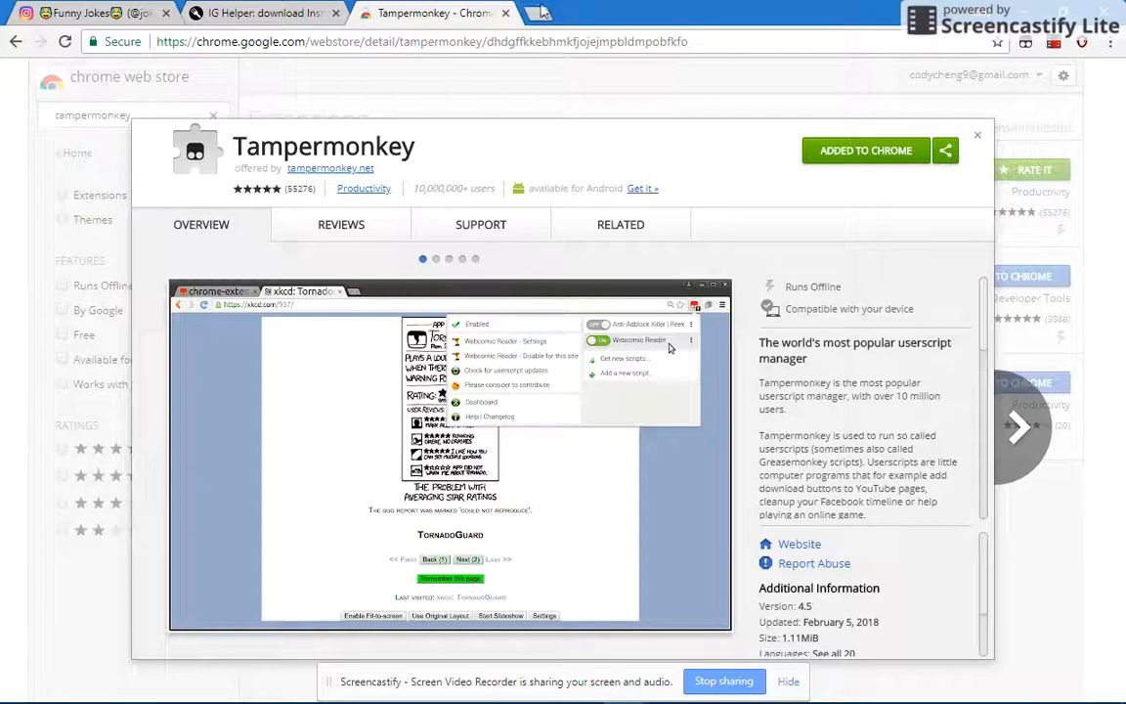
{"action": "left_click", "coordinate": [503, 14]}
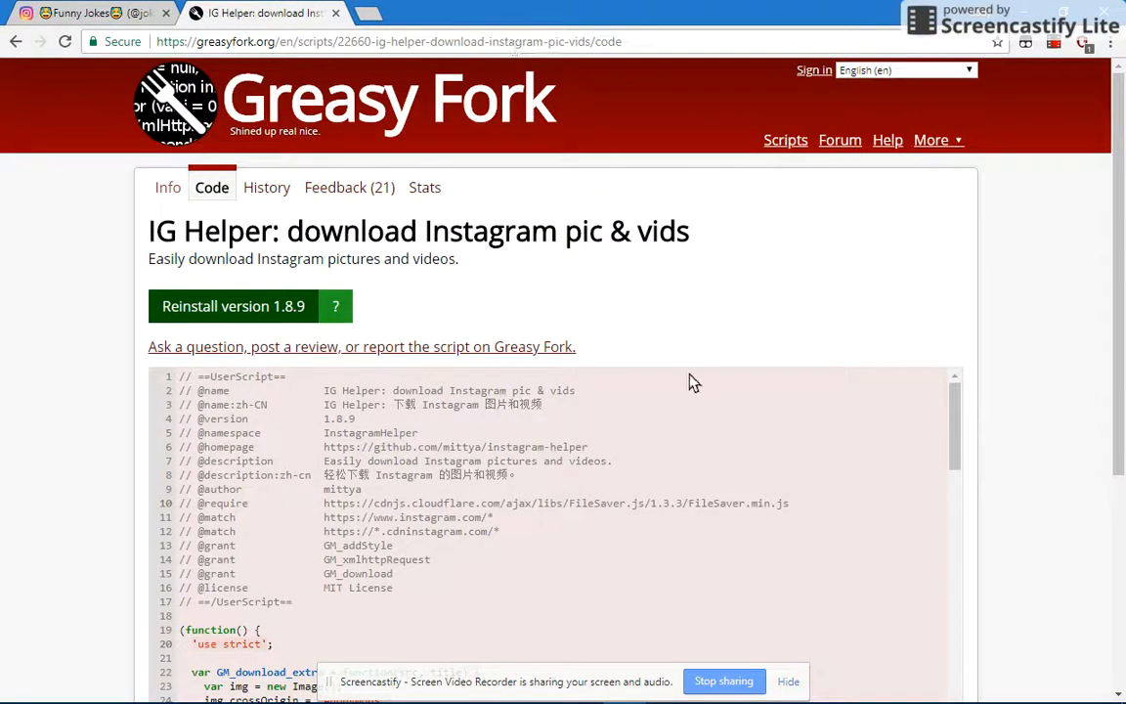
Create a new Tampermonkey script from the Greasy Fork page of IG Helper
{"action": "scroll", "coordinate": [1064, 307], "scroll_direction": "down", "scroll_amount": 2}
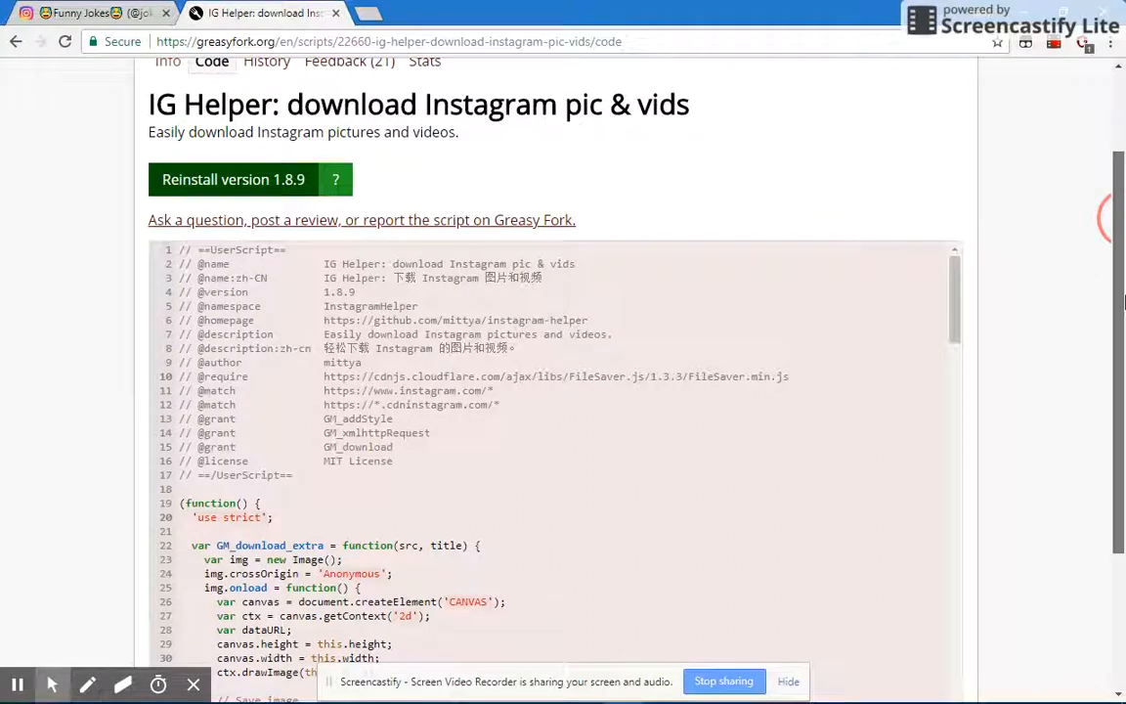
{"action": "left_click", "coordinate": [1025, 46]}
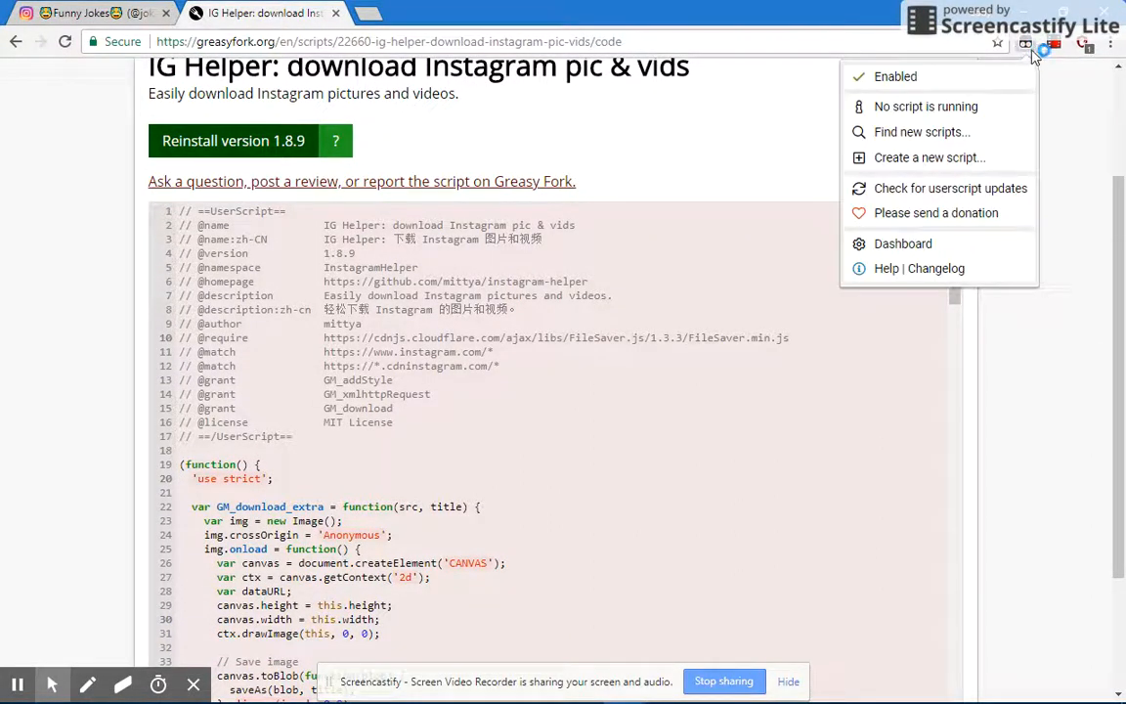
{"action": "left_click", "coordinate": [971, 162]}
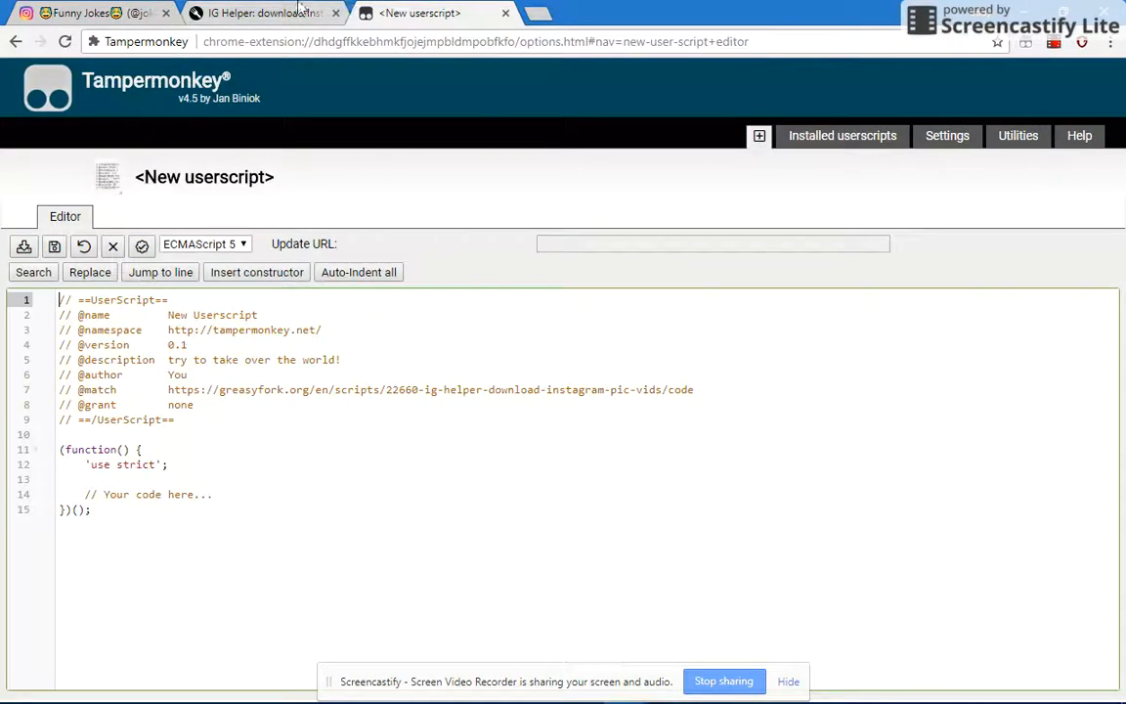
Copy the entire IG Helper script code from its Greasy Fork page, from the UserScript header through line 306
{"action": "left_click", "coordinate": [291, 10]}
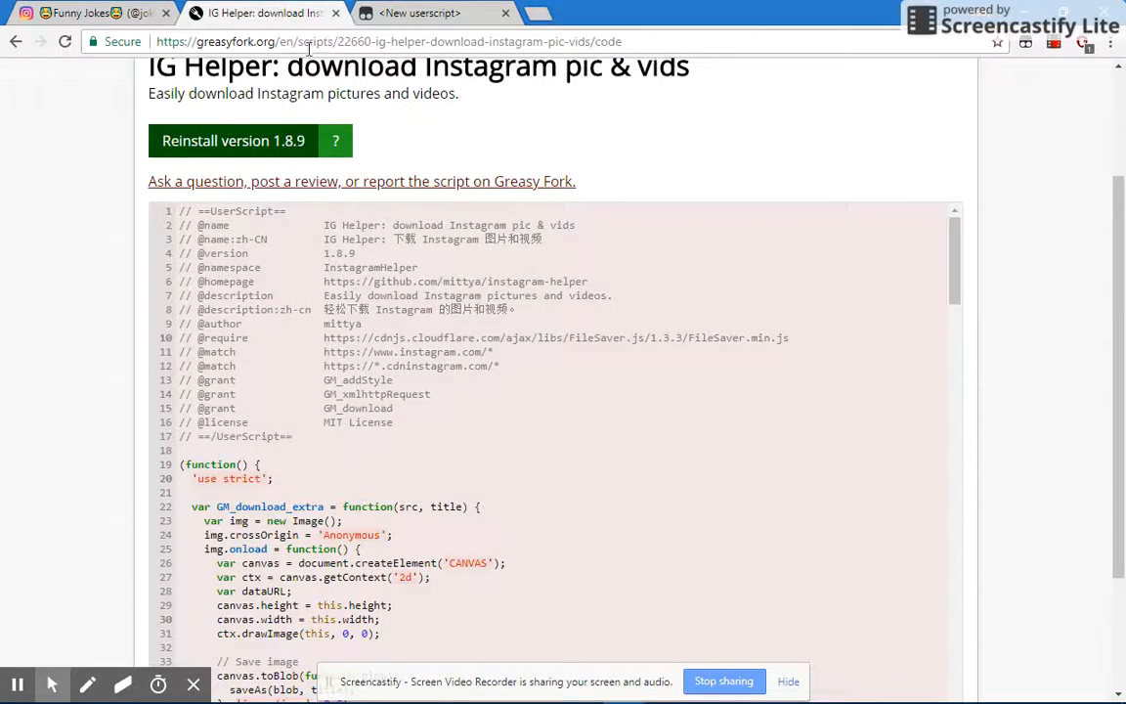
{"action": "left_click_drag", "start_coordinate": [180, 213], "coordinate": [241, 290]}
{"action": "left_click", "coordinate": [182, 209]}
{"action": "left_click_drag", "start_coordinate": [182, 210], "coordinate": [303, 621]}
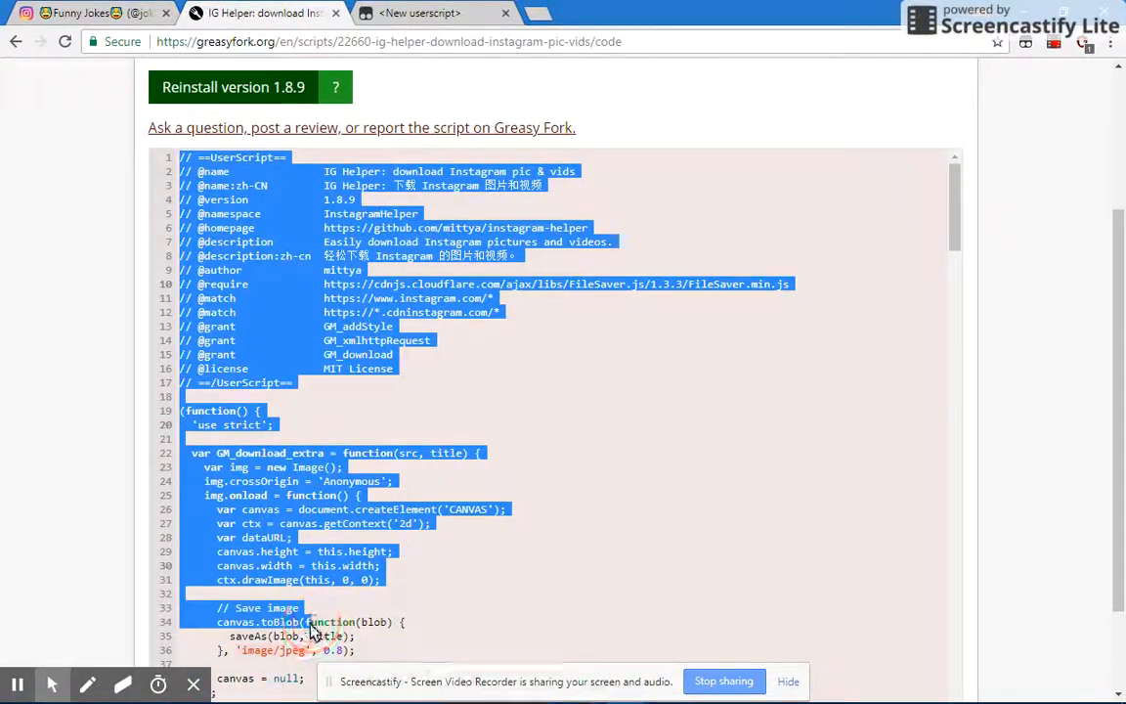
{"action": "left_click_drag", "start_coordinate": [954, 211], "coordinate": [955, 698]}
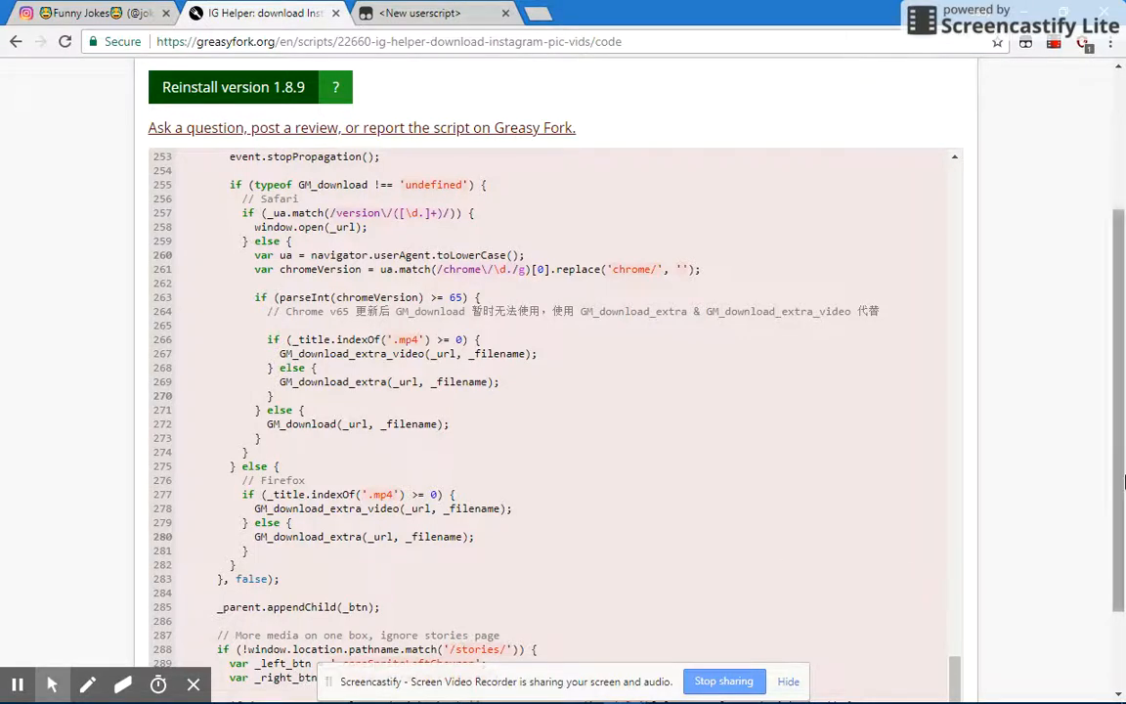
{"action": "scroll", "coordinate": [840, 532], "scroll_direction": "down", "scroll_amount": 2}
{"action": "left_click_drag", "start_coordinate": [956, 586], "coordinate": [956, 605]}
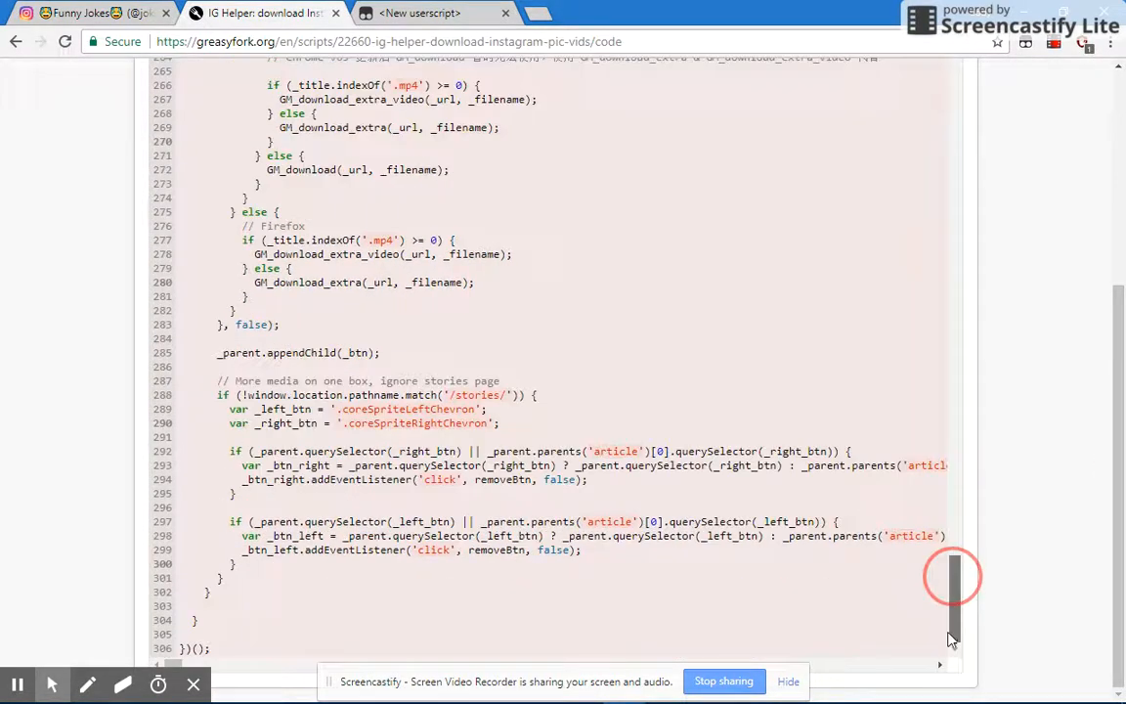
{"action": "key", "text": "ctrl+a"}
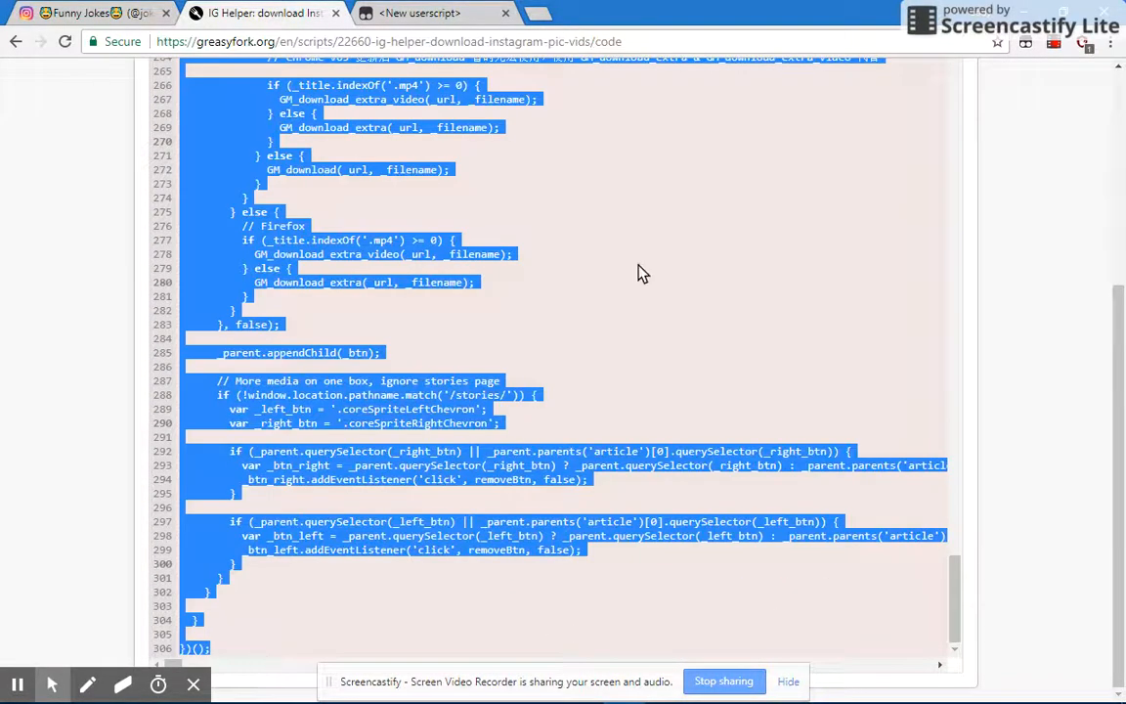
Replace the whole template code of the new Tampermonkey userscript with the copied IG Helper code
{"action": "left_click", "coordinate": [490, 10]}
{"action": "left_click", "coordinate": [450, 357]}
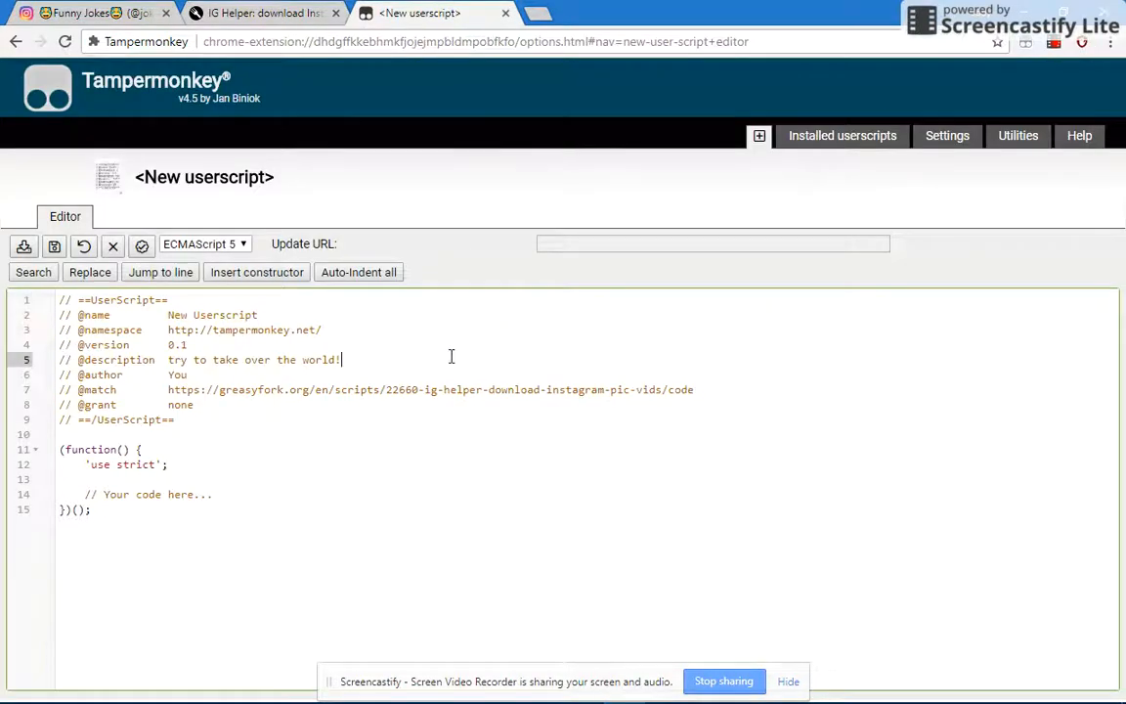
{"action": "key", "text": "ctrl+a"}
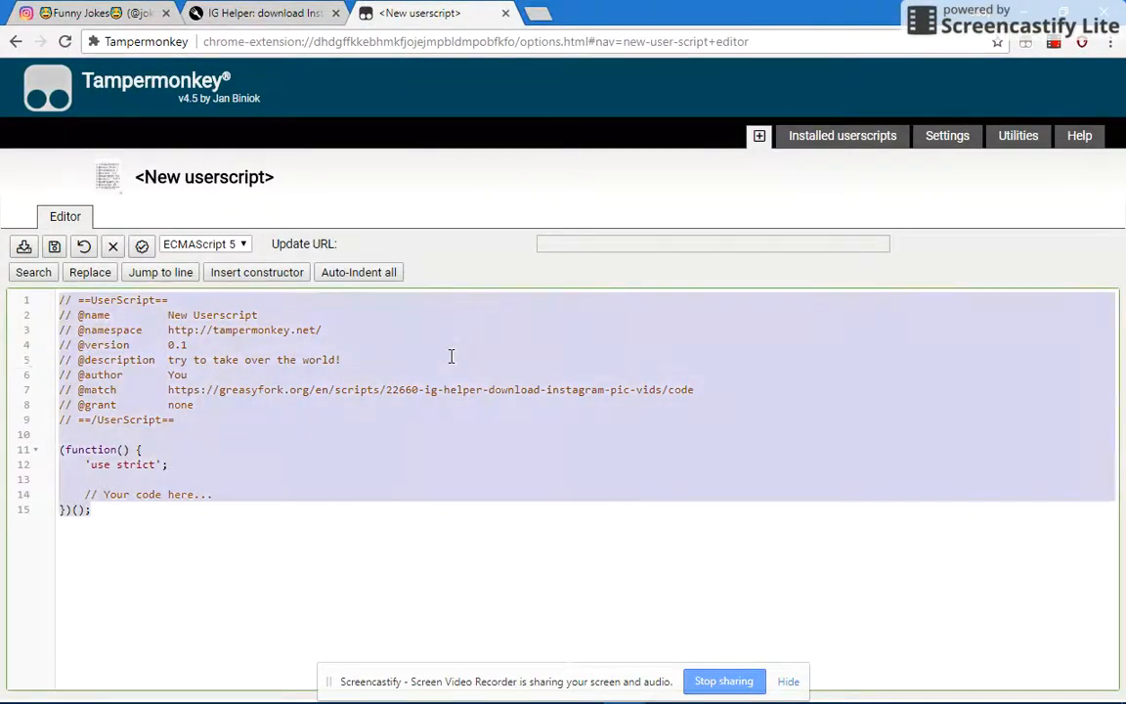
{"action": "key", "text": "ctrl+v"}
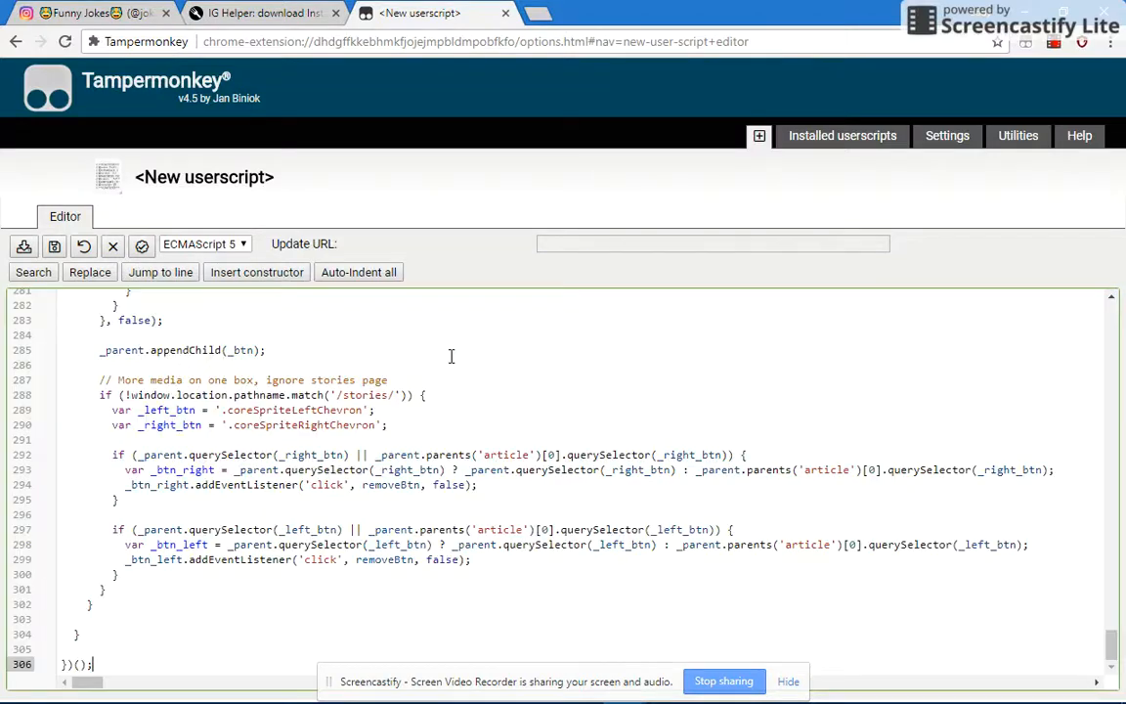
Close the Greasy Fork page and save the IG Helper userscript in Tampermonkey
{"action": "key", "text": "ctrl+shift+Tab"}
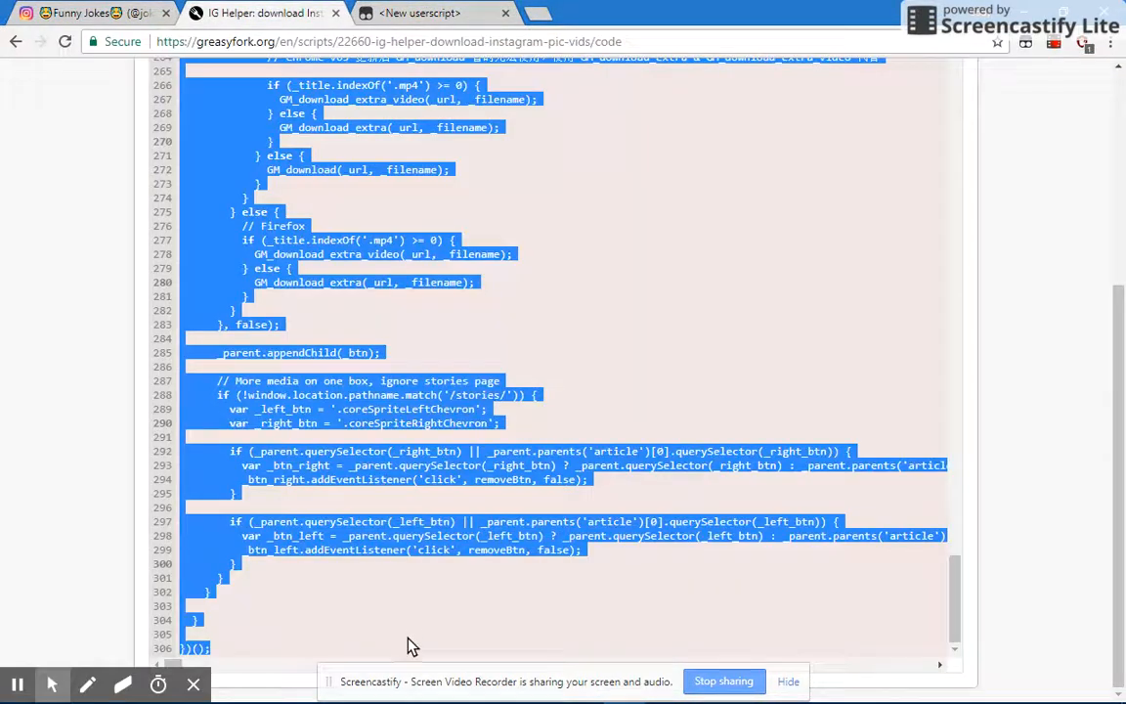
{"action": "key", "text": "ctrl+w"}
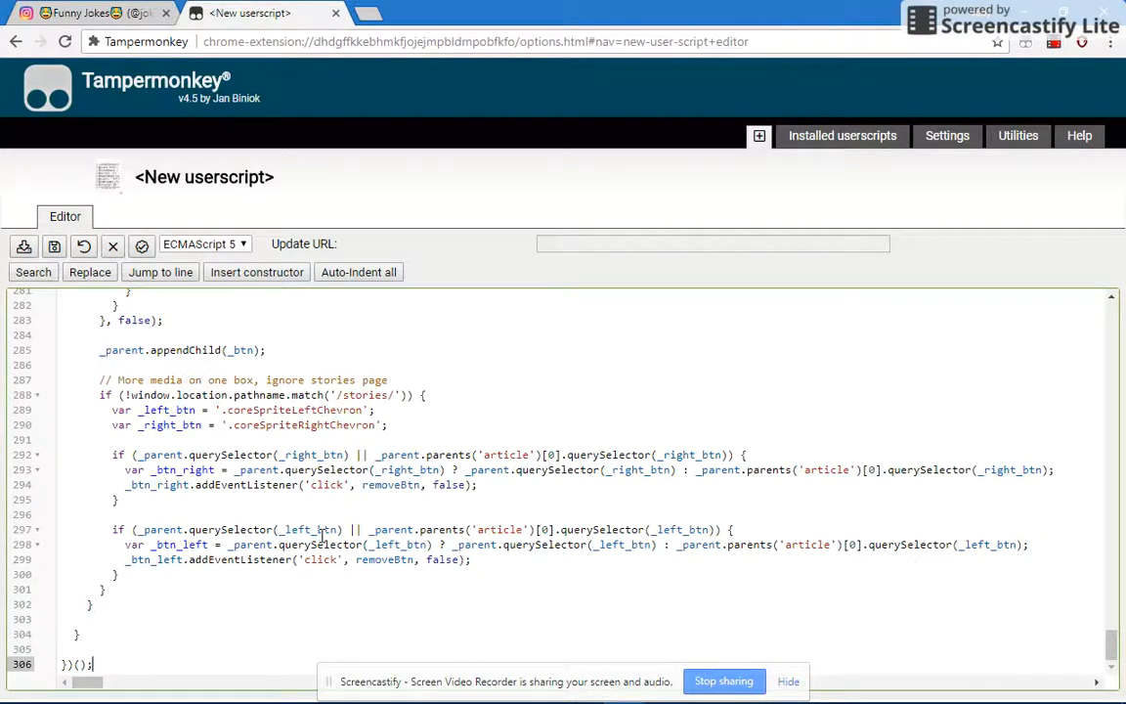
{"action": "key", "text": "ctrl+s"}
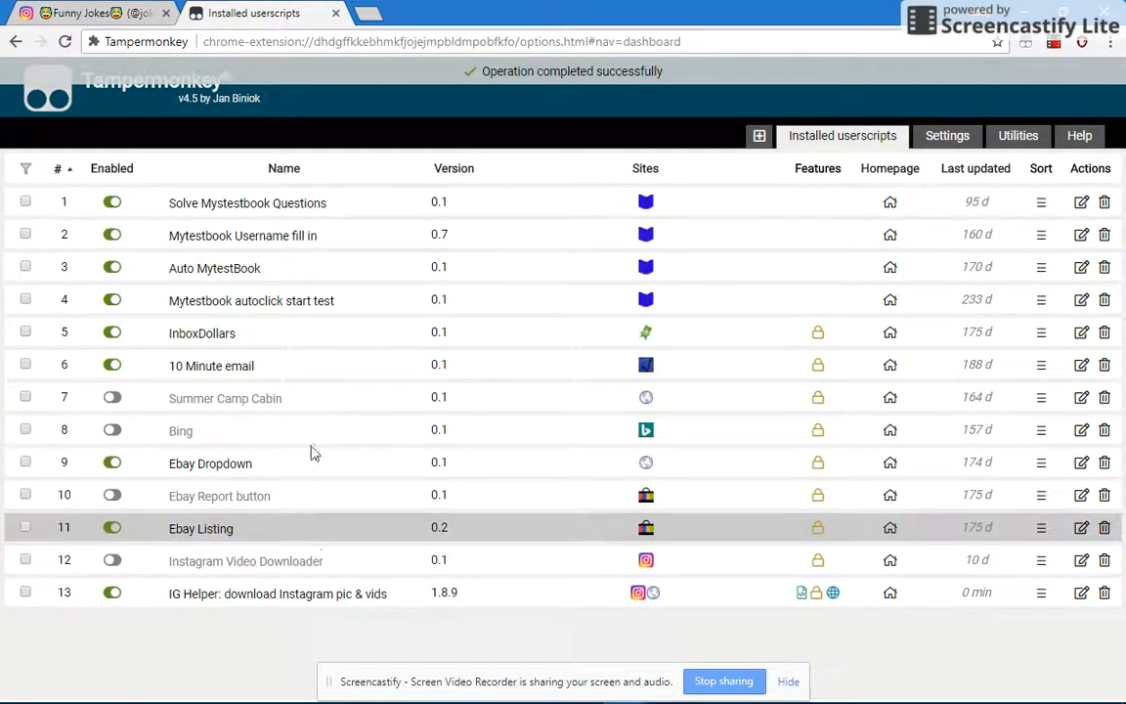
Reload the Instagram post's page and bring up the IG Helper download option on its video
{"action": "left_click", "coordinate": [101, 10]}
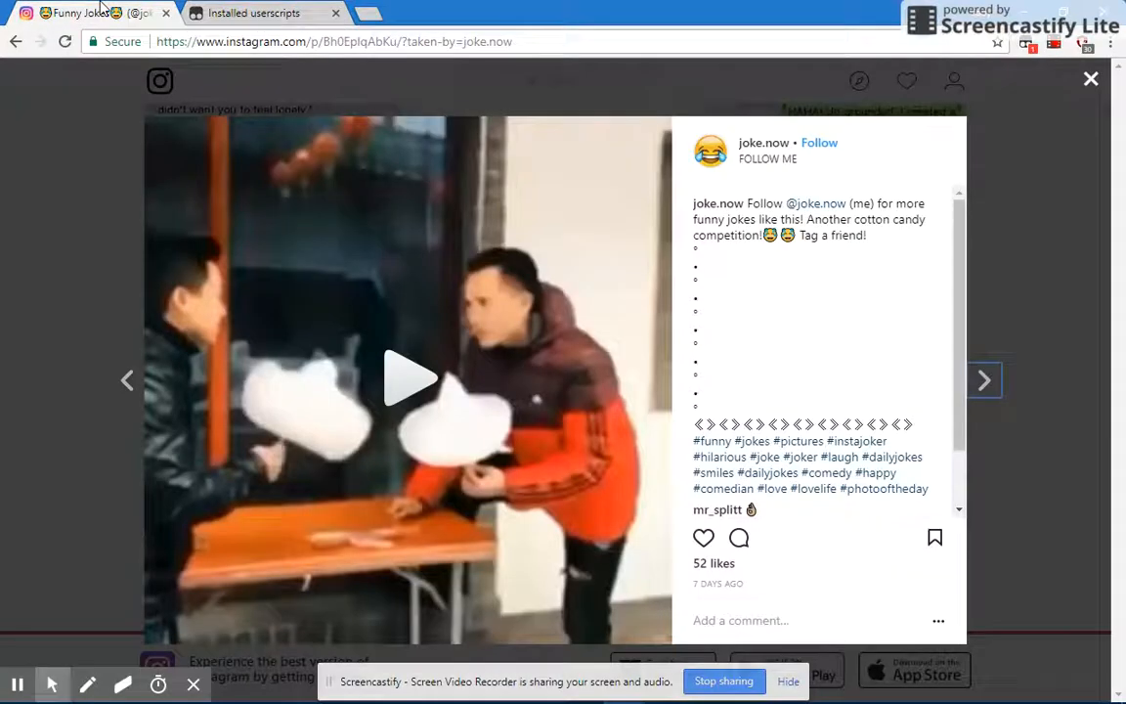
{"action": "key", "text": "F5"}
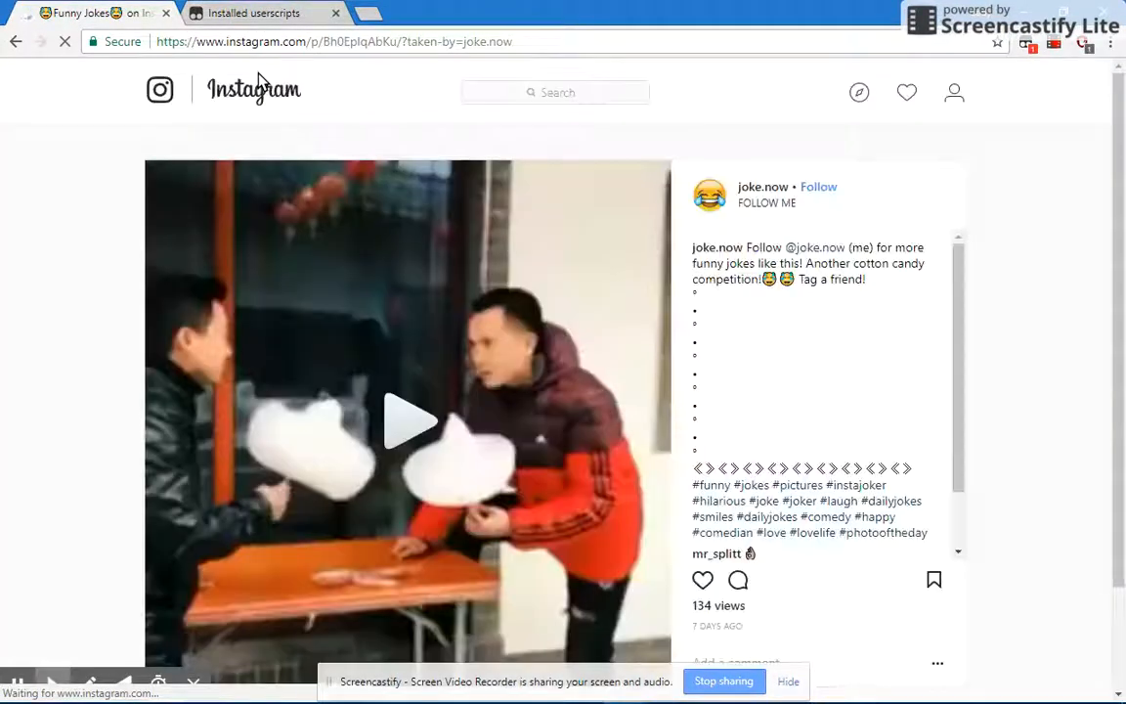
{"action": "mouse_move", "coordinate": [1119, 190]}
{"action": "left_mouse_down"}
{"action": "mouse_move", "coordinate": [1122, 271]}
{"action": "mouse_move", "coordinate": [1121, 182]}
{"action": "left_mouse_up"}
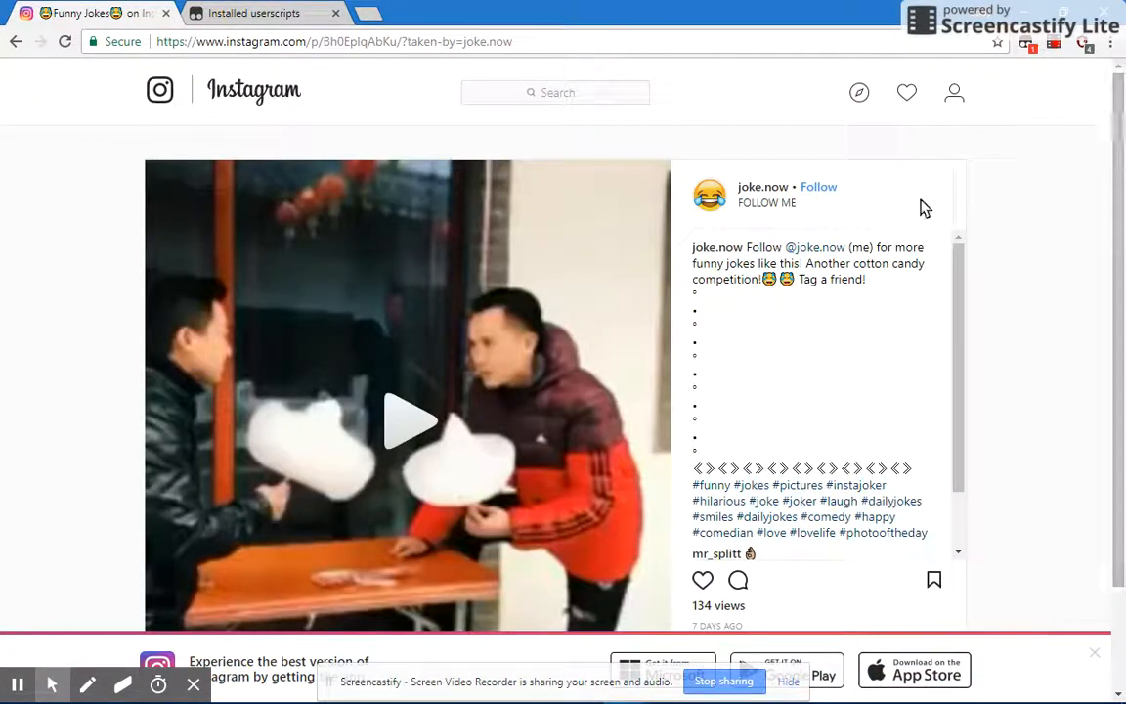
{"action": "mouse_move", "coordinate": [596, 376]}
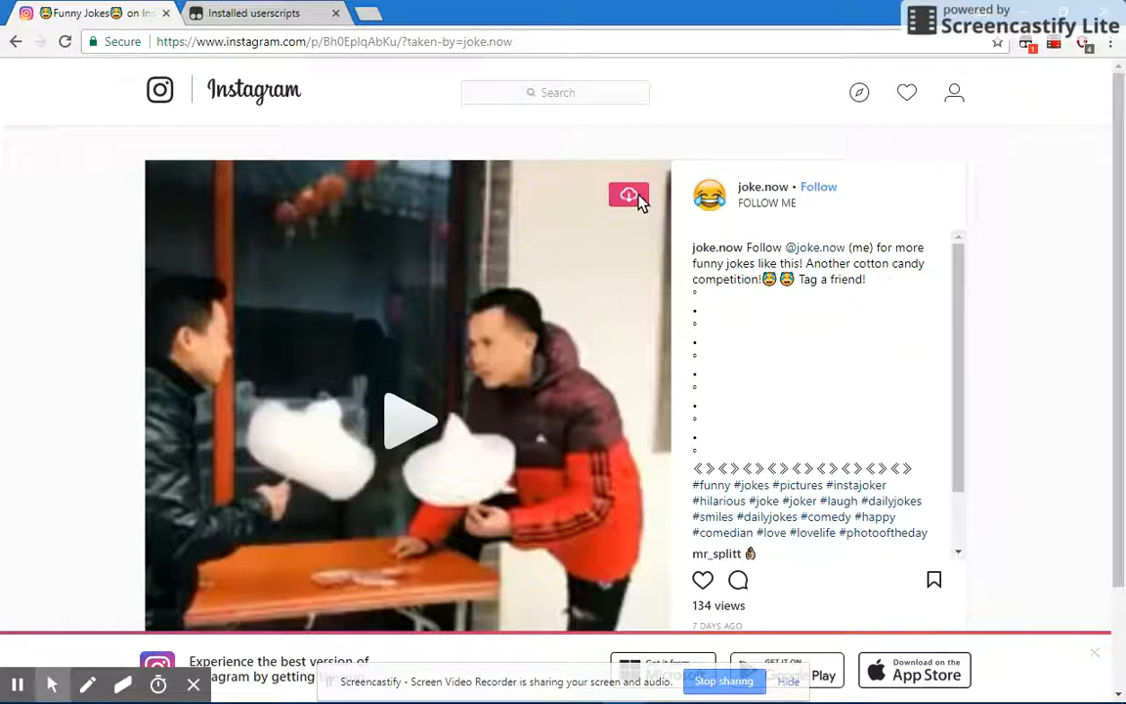
Close the Tampermonkey dashboard and open downloadgram.com in a new tab
{"action": "left_click", "coordinate": [323, 8]}
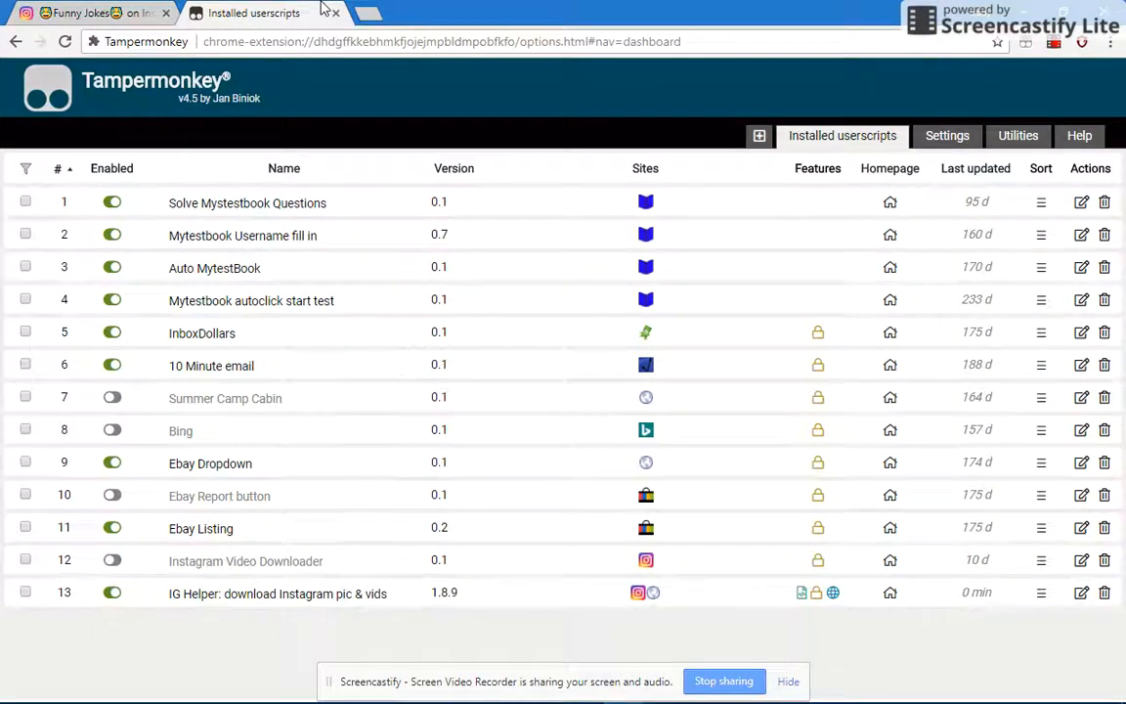
{"action": "left_click", "coordinate": [335, 13]}
{"action": "left_click", "coordinate": [192, 10]}
{"action": "left_click", "coordinate": [124, 6]}
{"action": "left_click", "coordinate": [235, 9]}
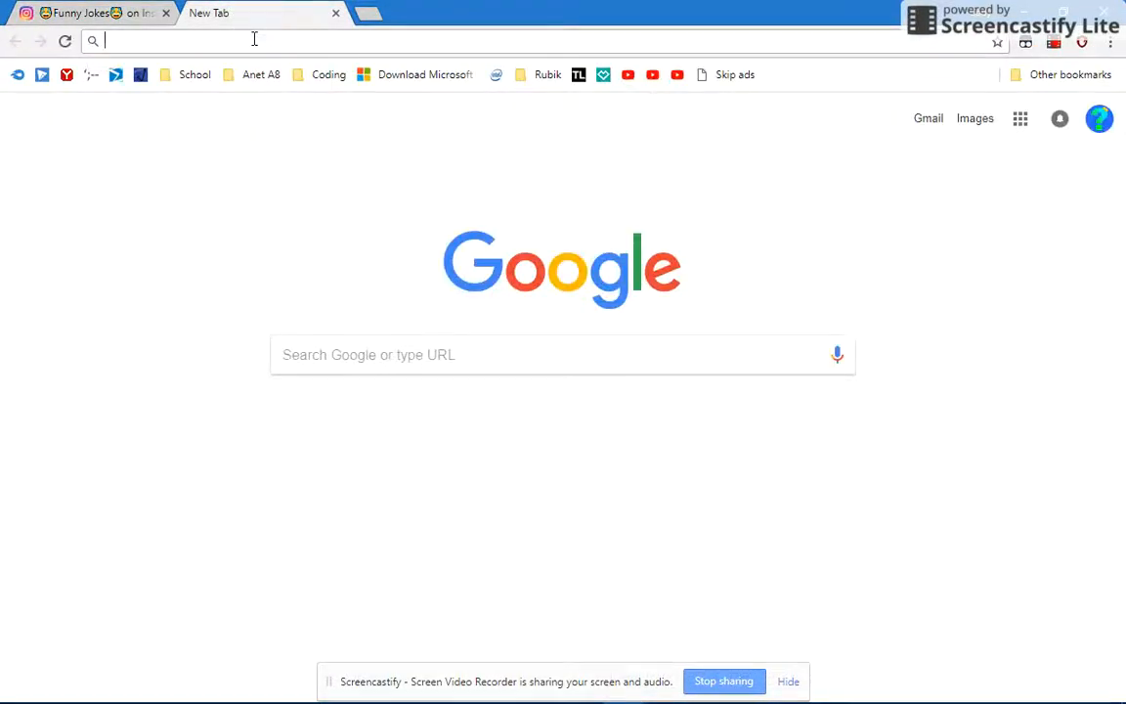
{"action": "type", "text": "down"}
{"action": "key", "text": "BackSpace"}
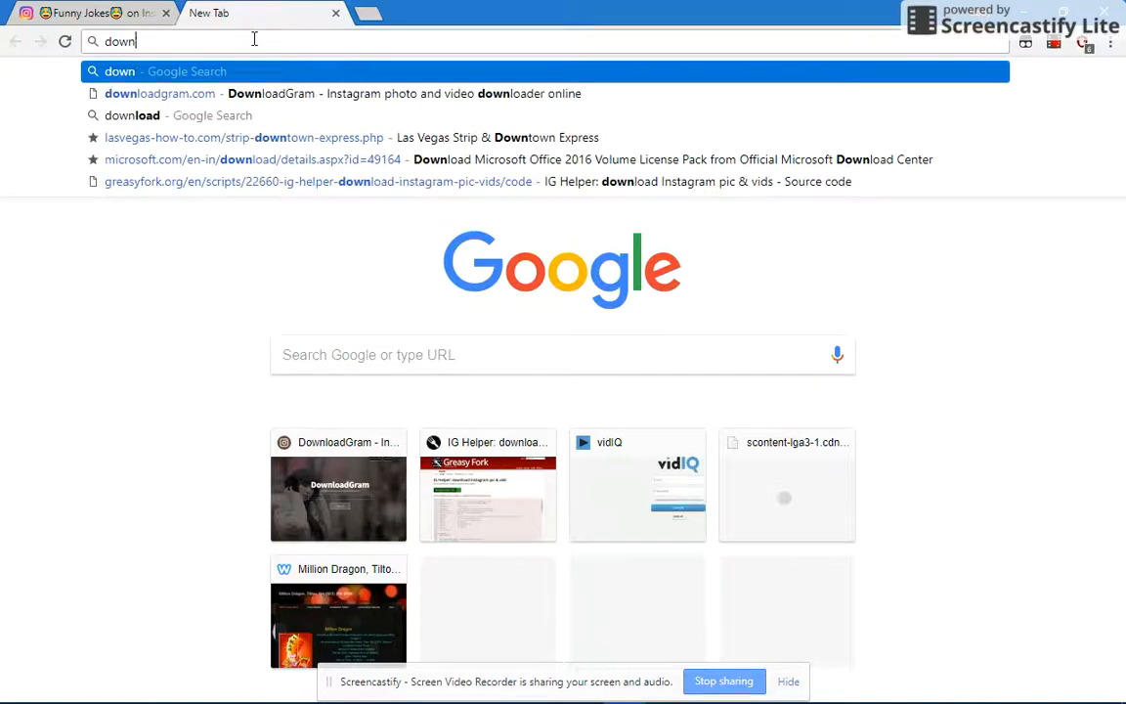
{"action": "key", "text": "Down"}
{"action": "key", "text": "Return"}
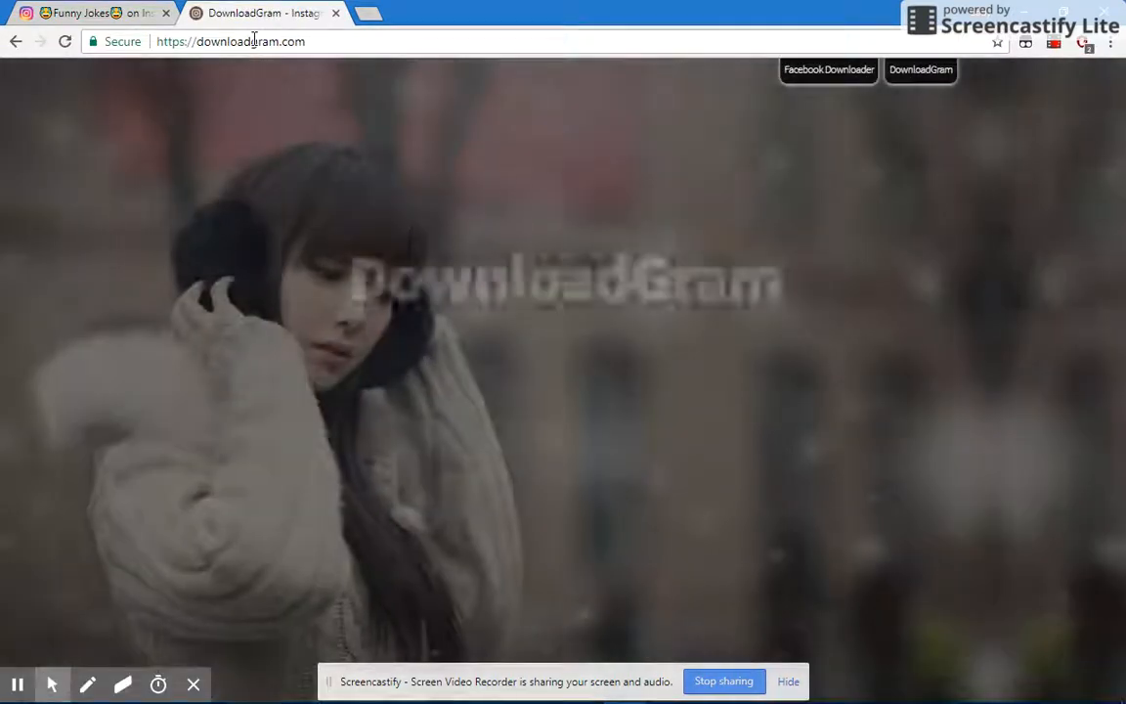
Copy the full URL of the Instagram cotton candy video post
{"action": "key", "text": "ctrl+Tab"}
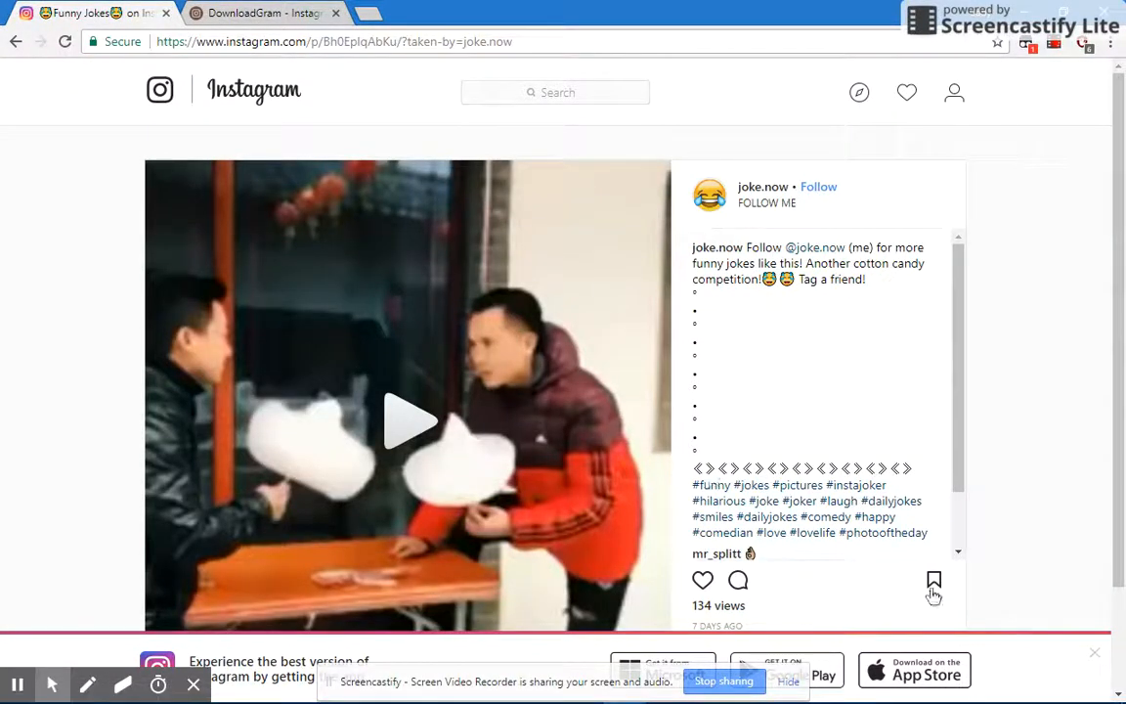
{"action": "scroll", "coordinate": [982, 601], "scroll_direction": "down", "scroll_amount": 1}
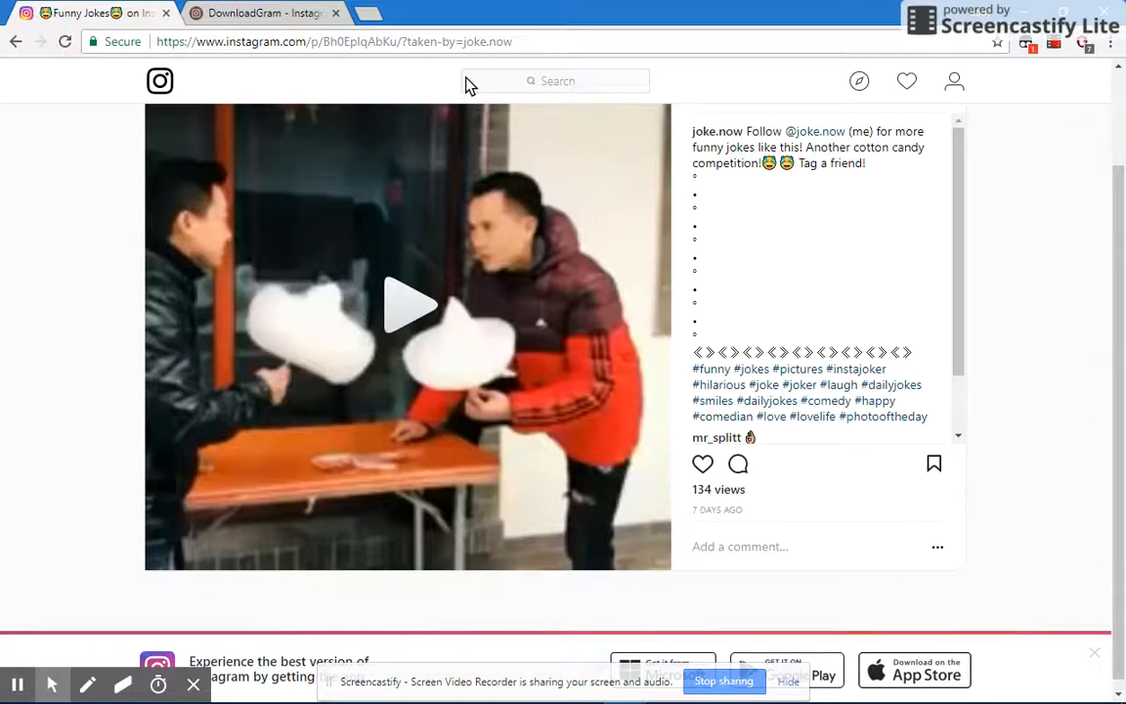
{"action": "left_click", "coordinate": [398, 43]}
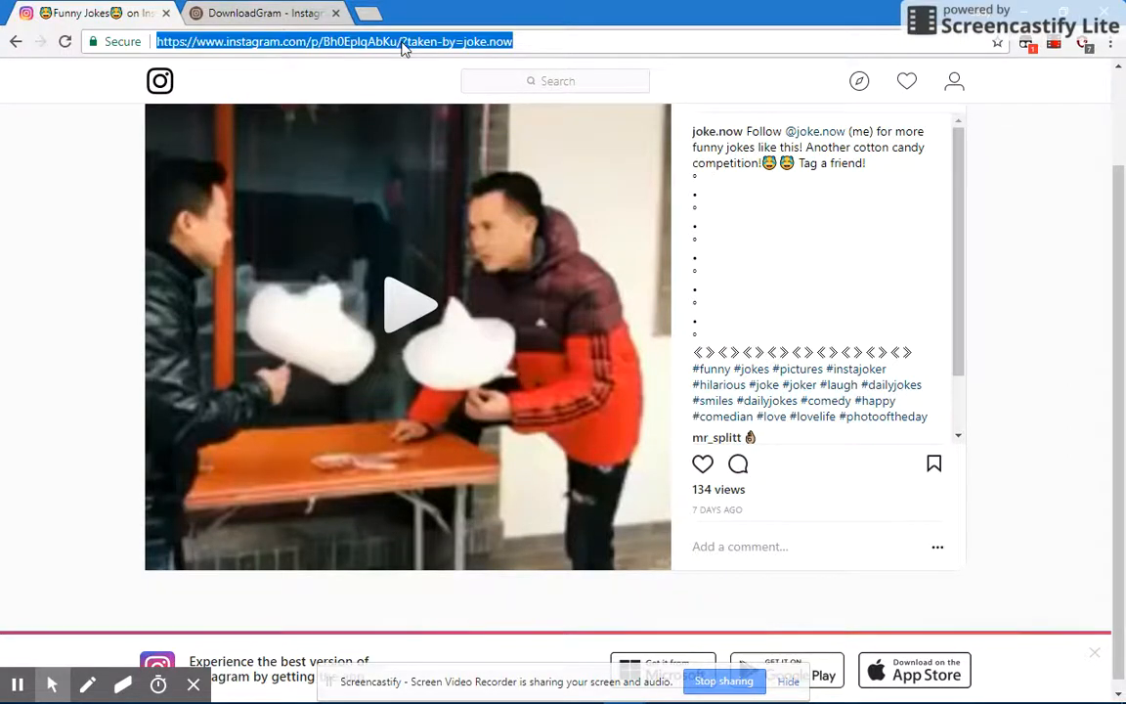
{"action": "left_click", "coordinate": [400, 43]}
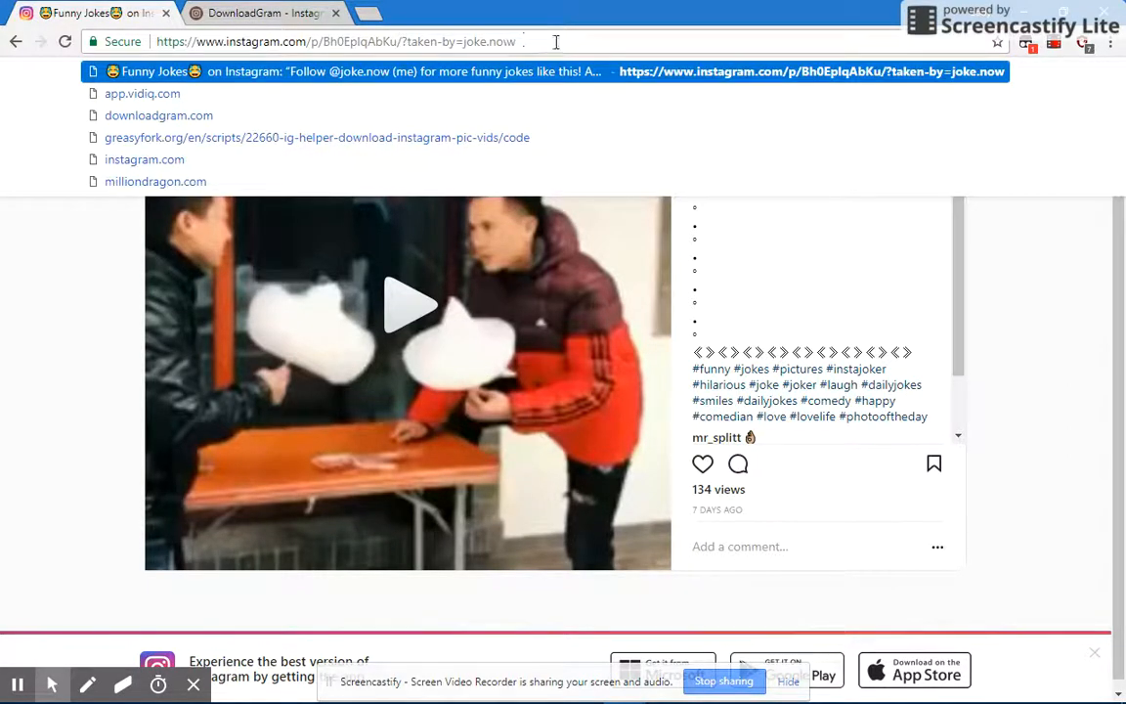
{"action": "key", "text": "ctrl+a"}
{"action": "key", "text": "ctrl+c"}
Generate the video's download link in DownloadGram from the copied post URL and close the site
{"action": "key", "text": "ctrl+Tab"}
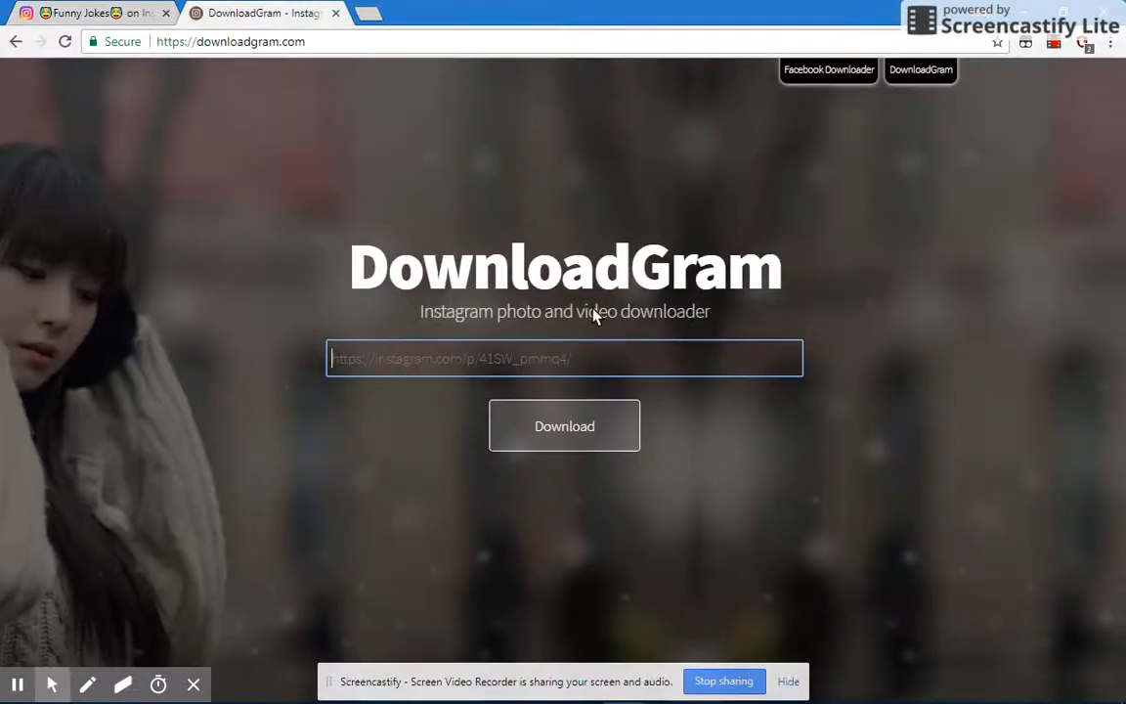
{"action": "key", "text": "ctrl+v"}
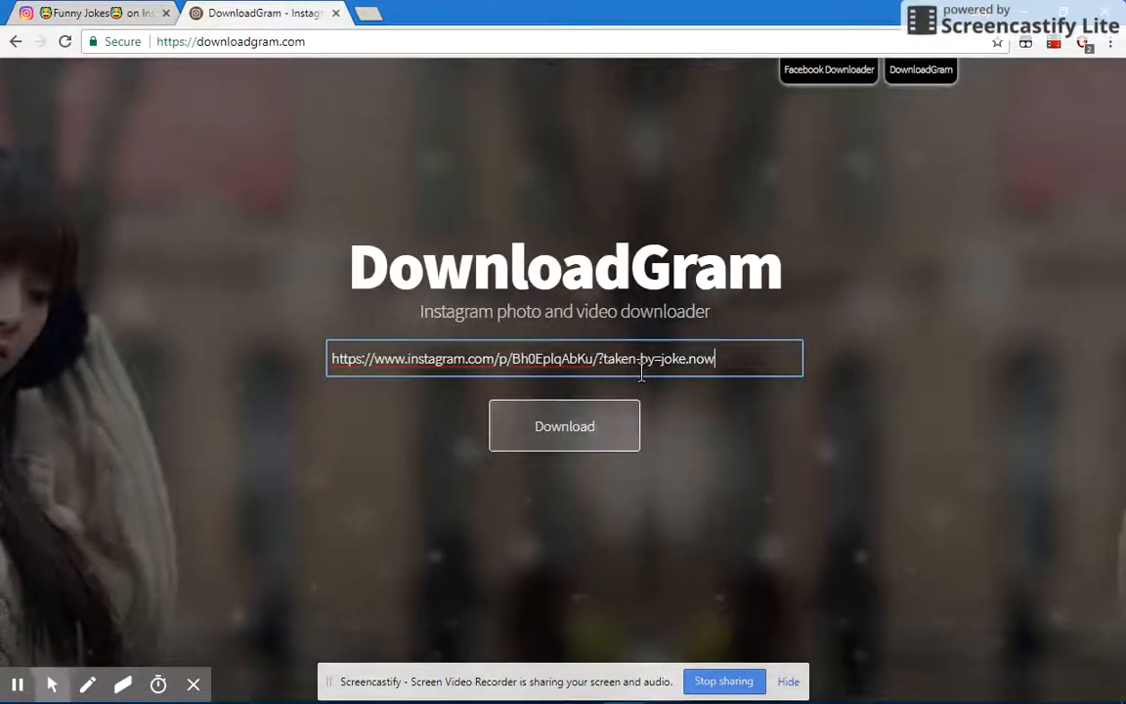
{"action": "left_click", "coordinate": [606, 420]}
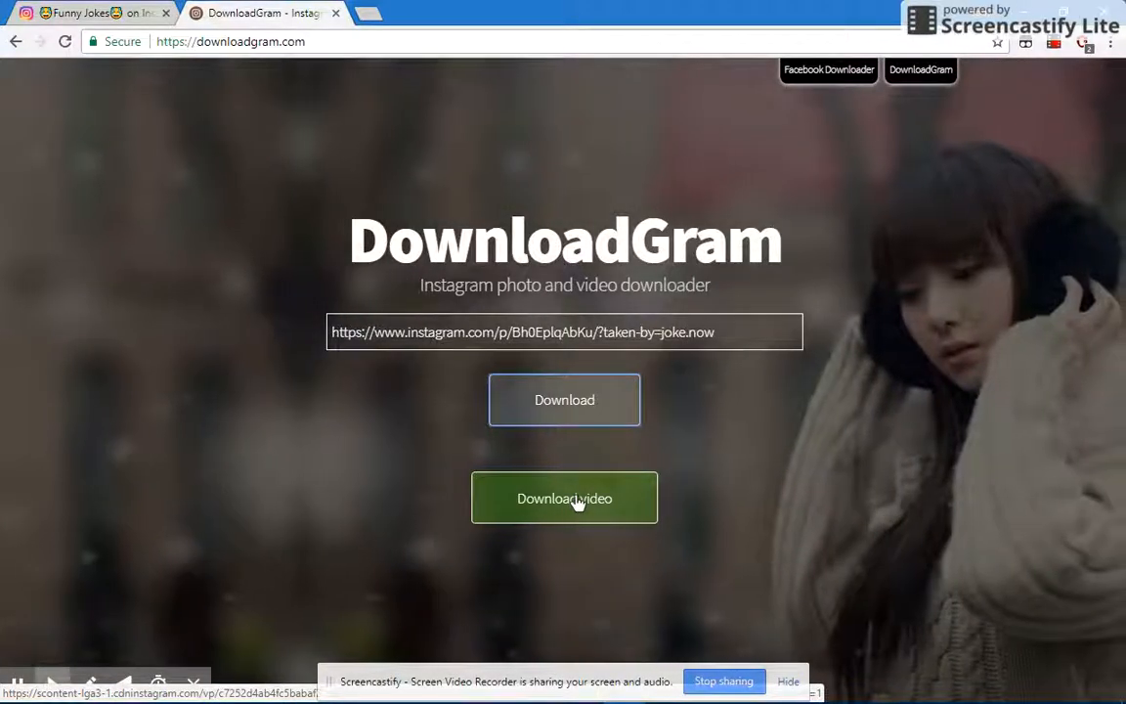
{"action": "key", "text": "ctrl+w"}
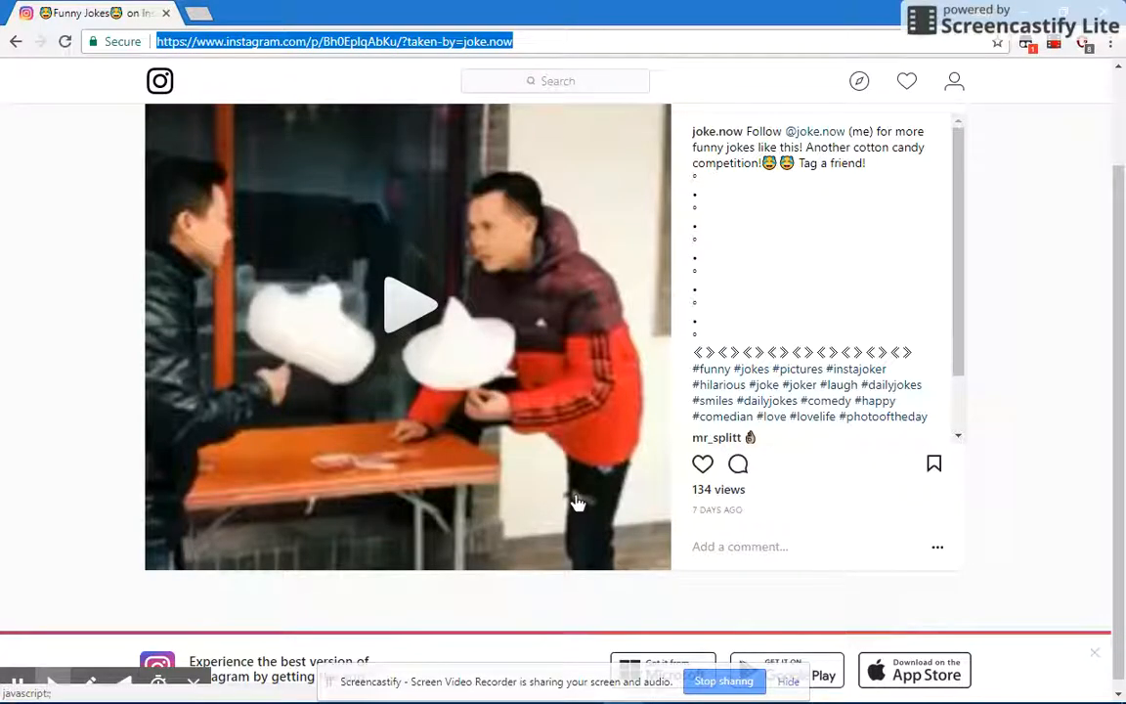